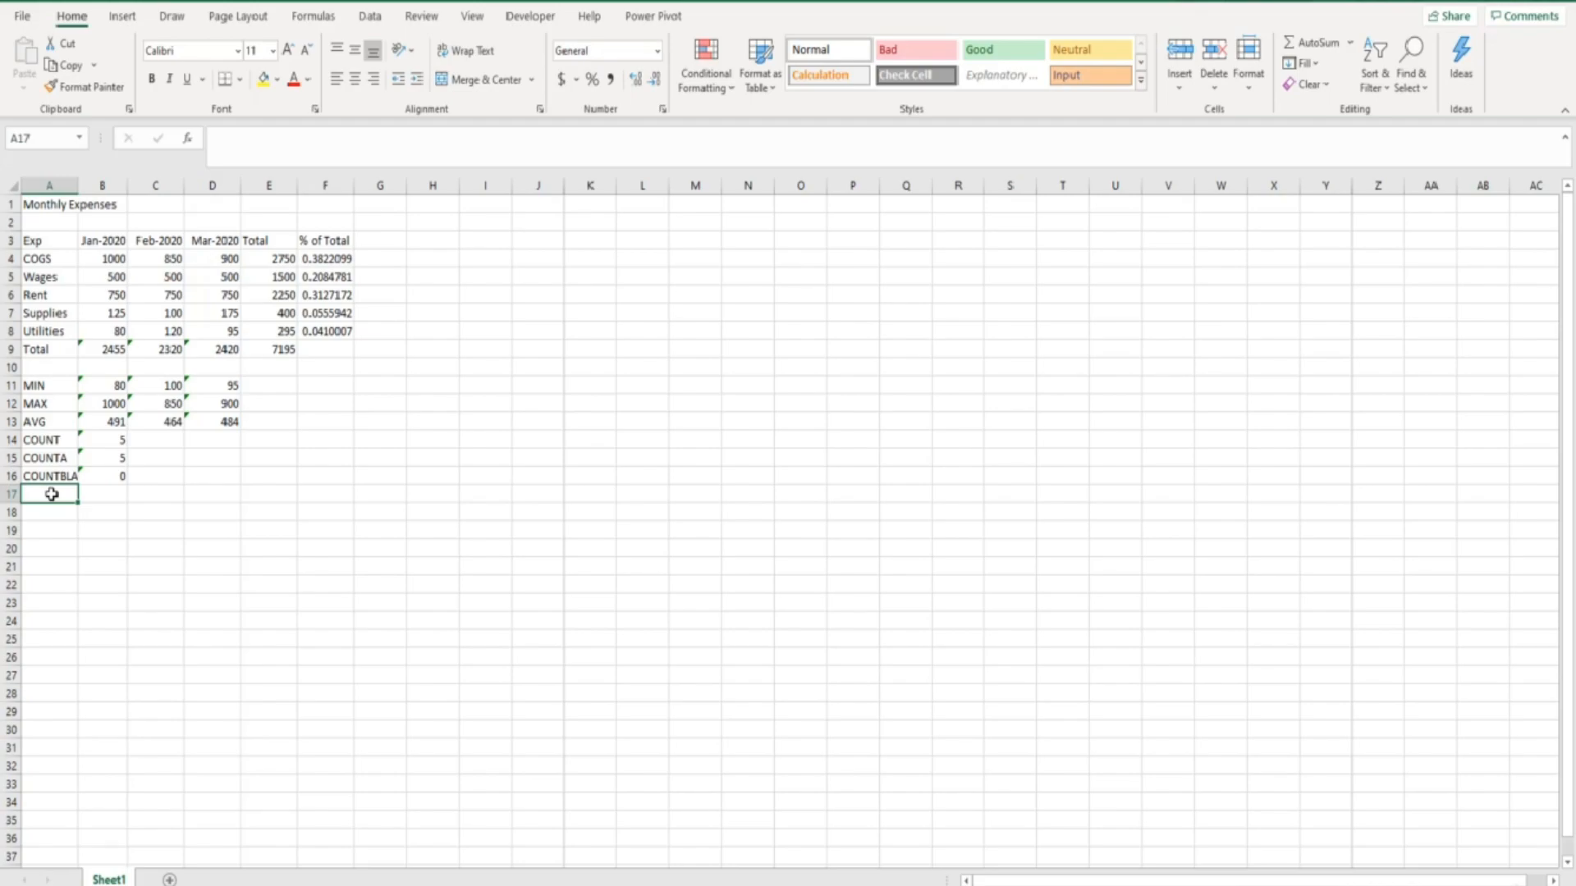
# - Hide column E, which holds the expense totals
pyautogui.moveTo(584, 328); pyautogui.dragTo(746, 411)
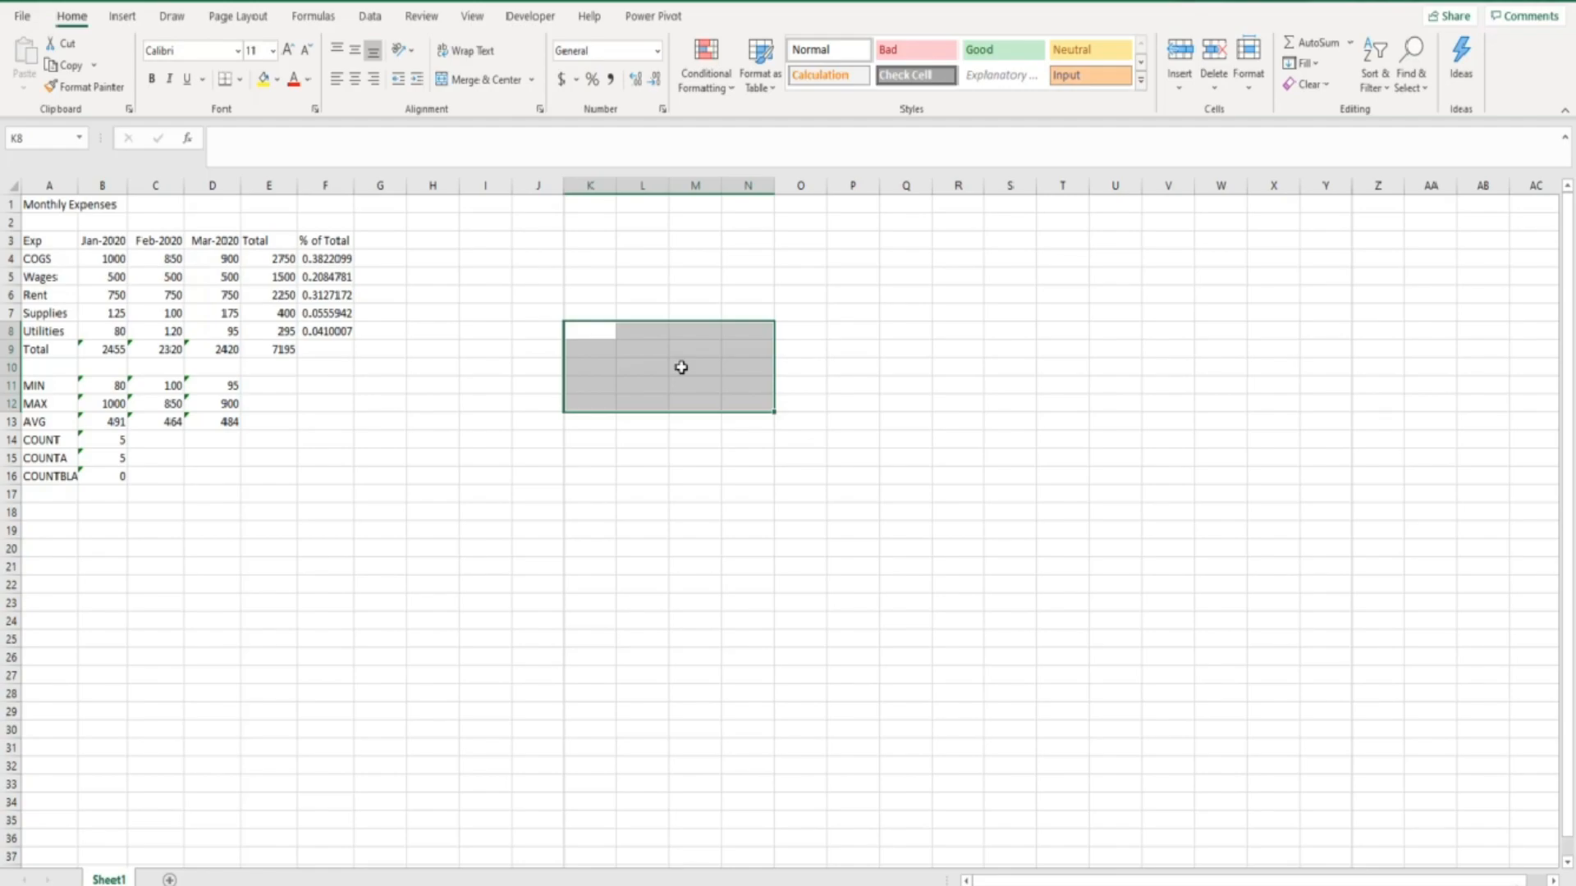
pyautogui.click(276, 186)
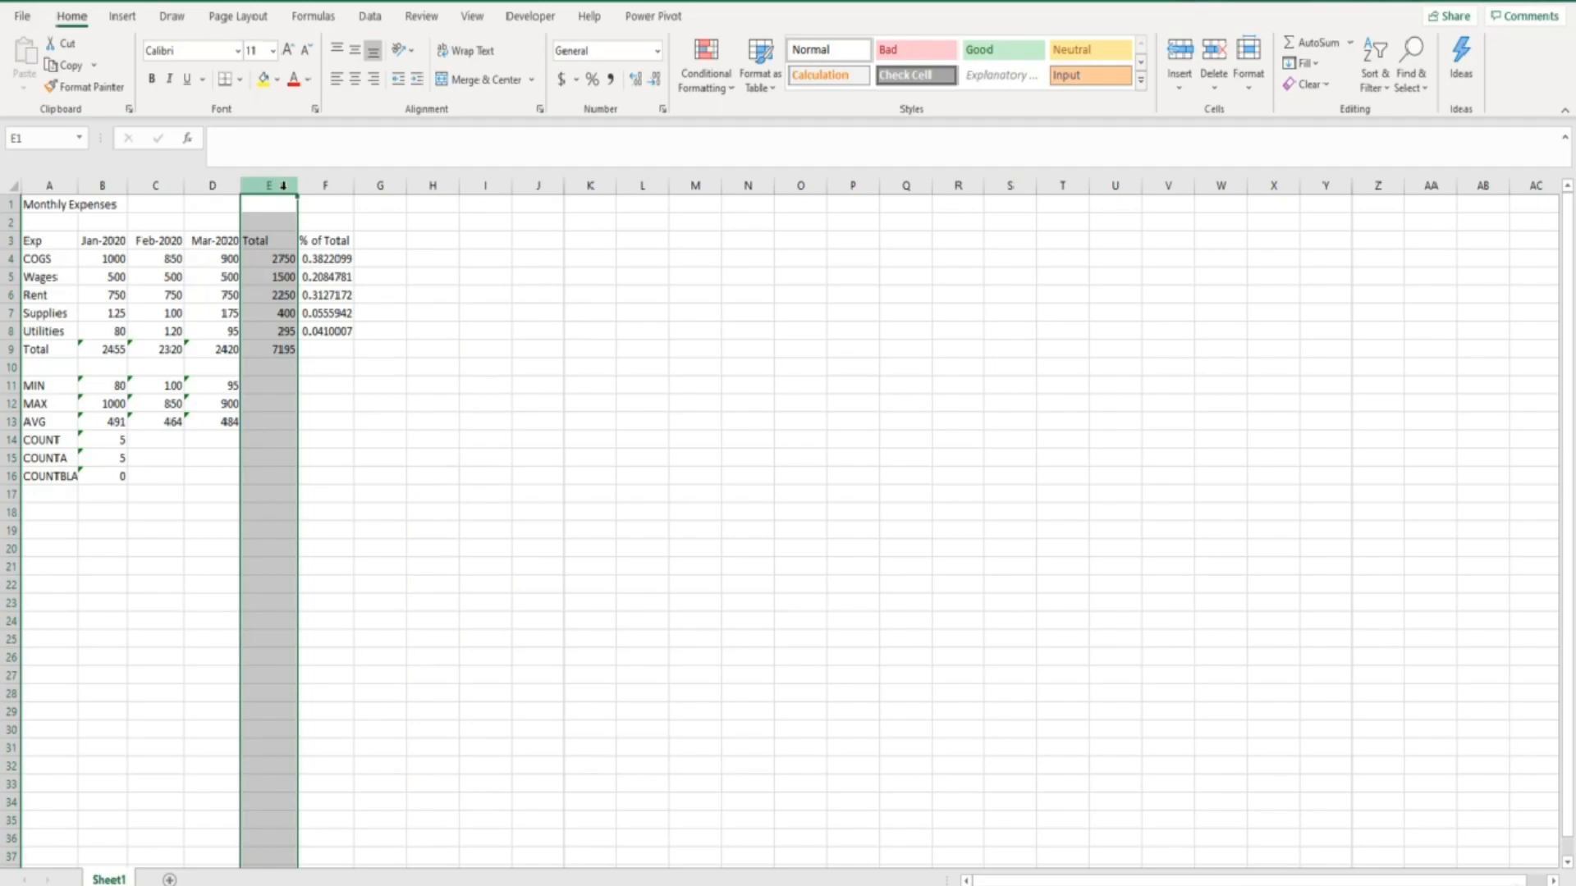
pyautogui.rightClick(284, 187)
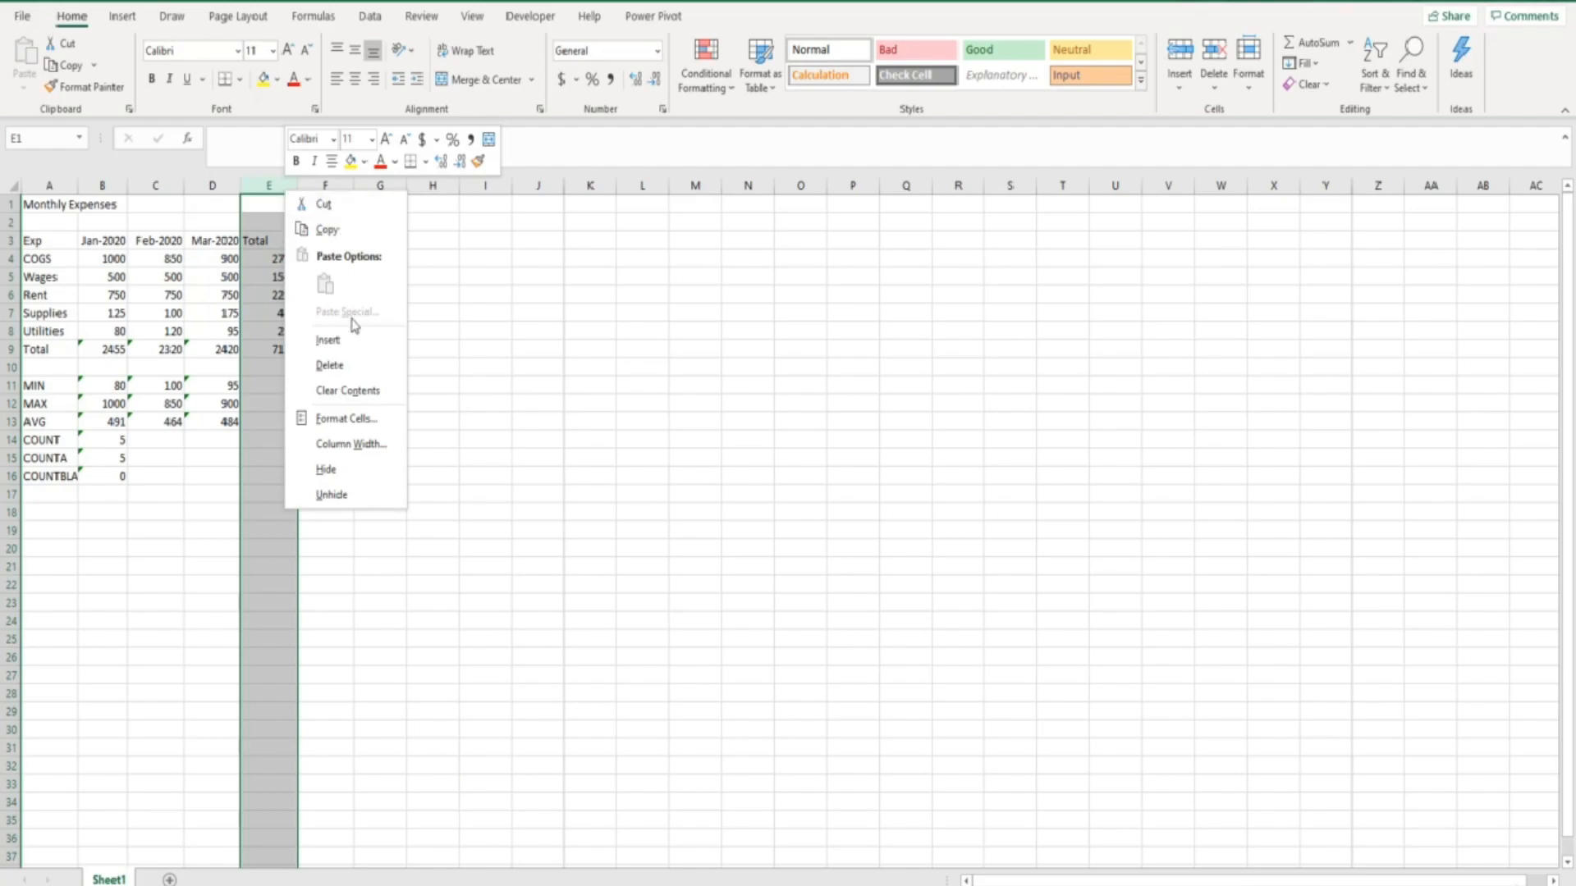
pyautogui.click(325, 469)
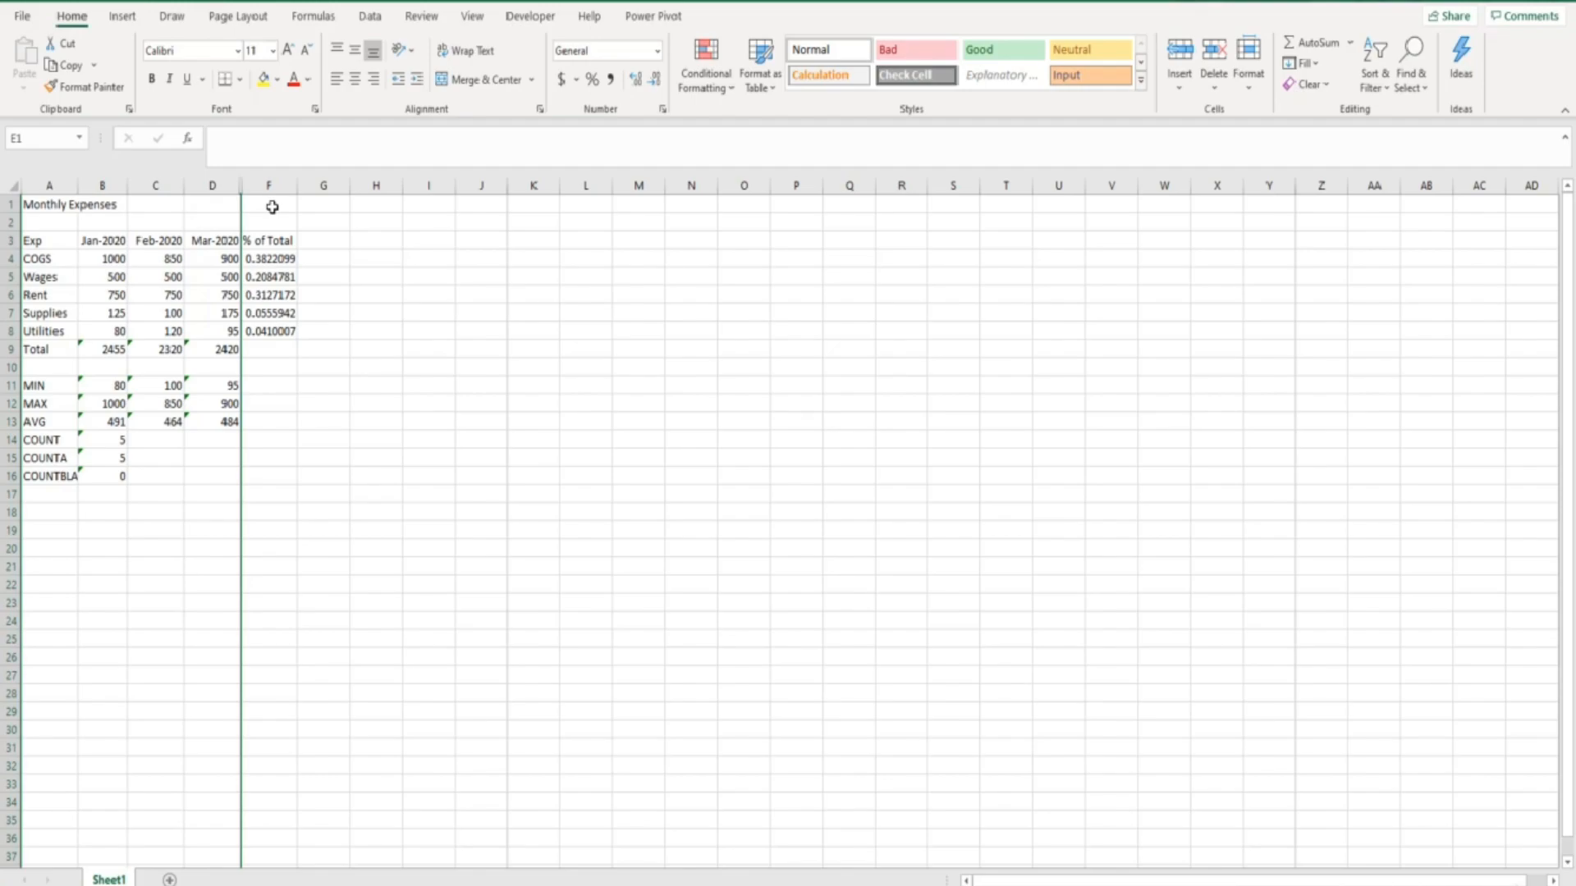
# - Unhide column E by selecting the adjacent columns D and F, and clear the column selection
pyautogui.click(213, 182)
pyautogui.moveTo(212, 181); pyautogui.dragTo(263, 184)
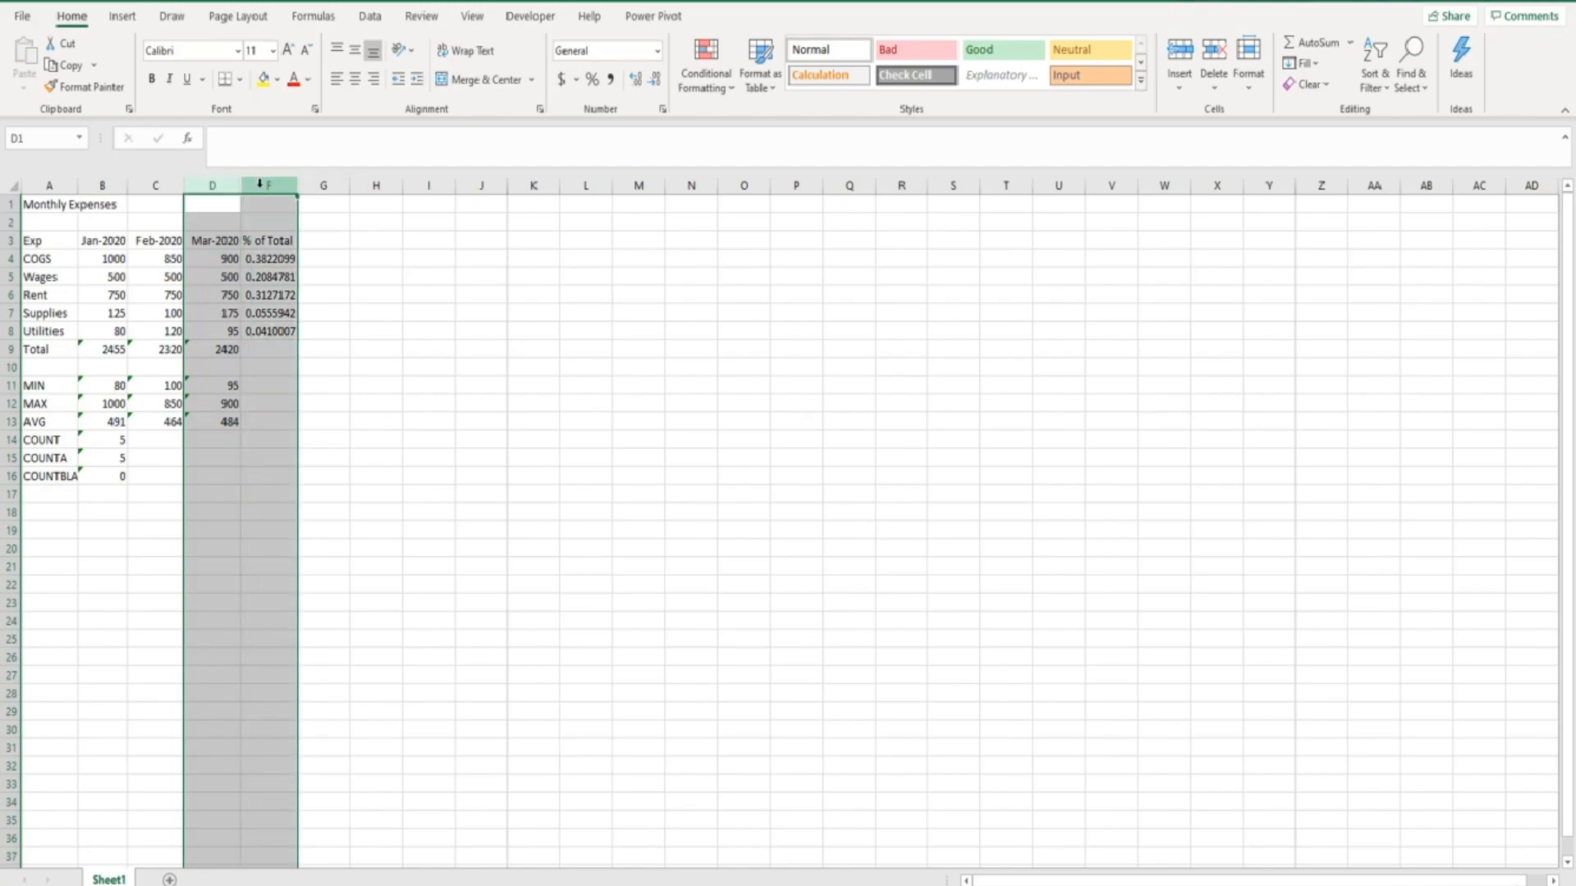
pyautogui.rightClick(259, 183)
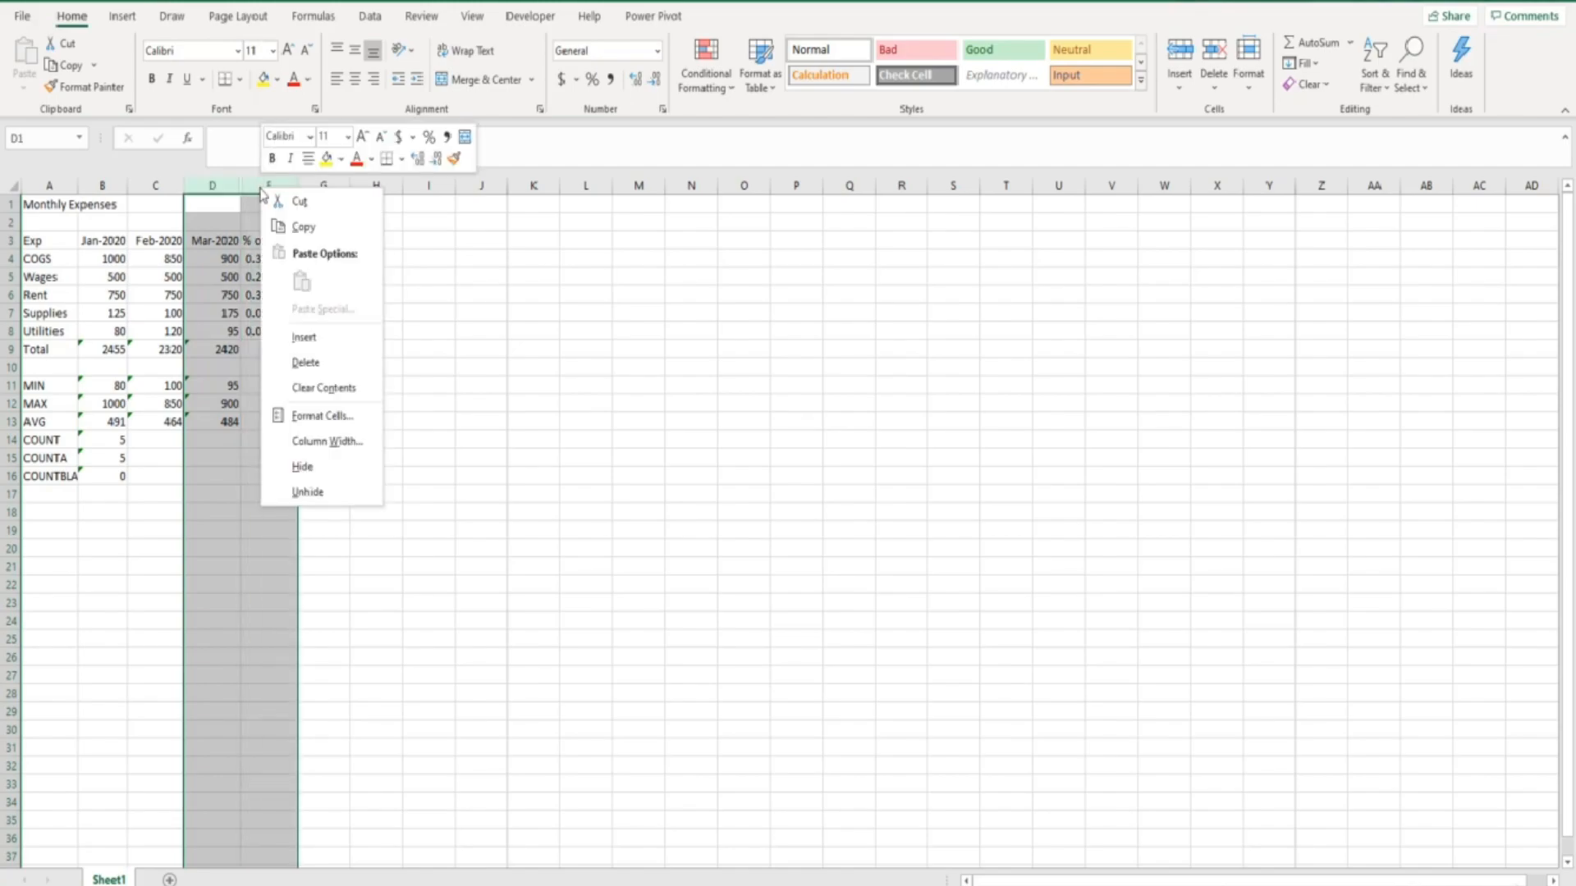
pyautogui.click(305, 492)
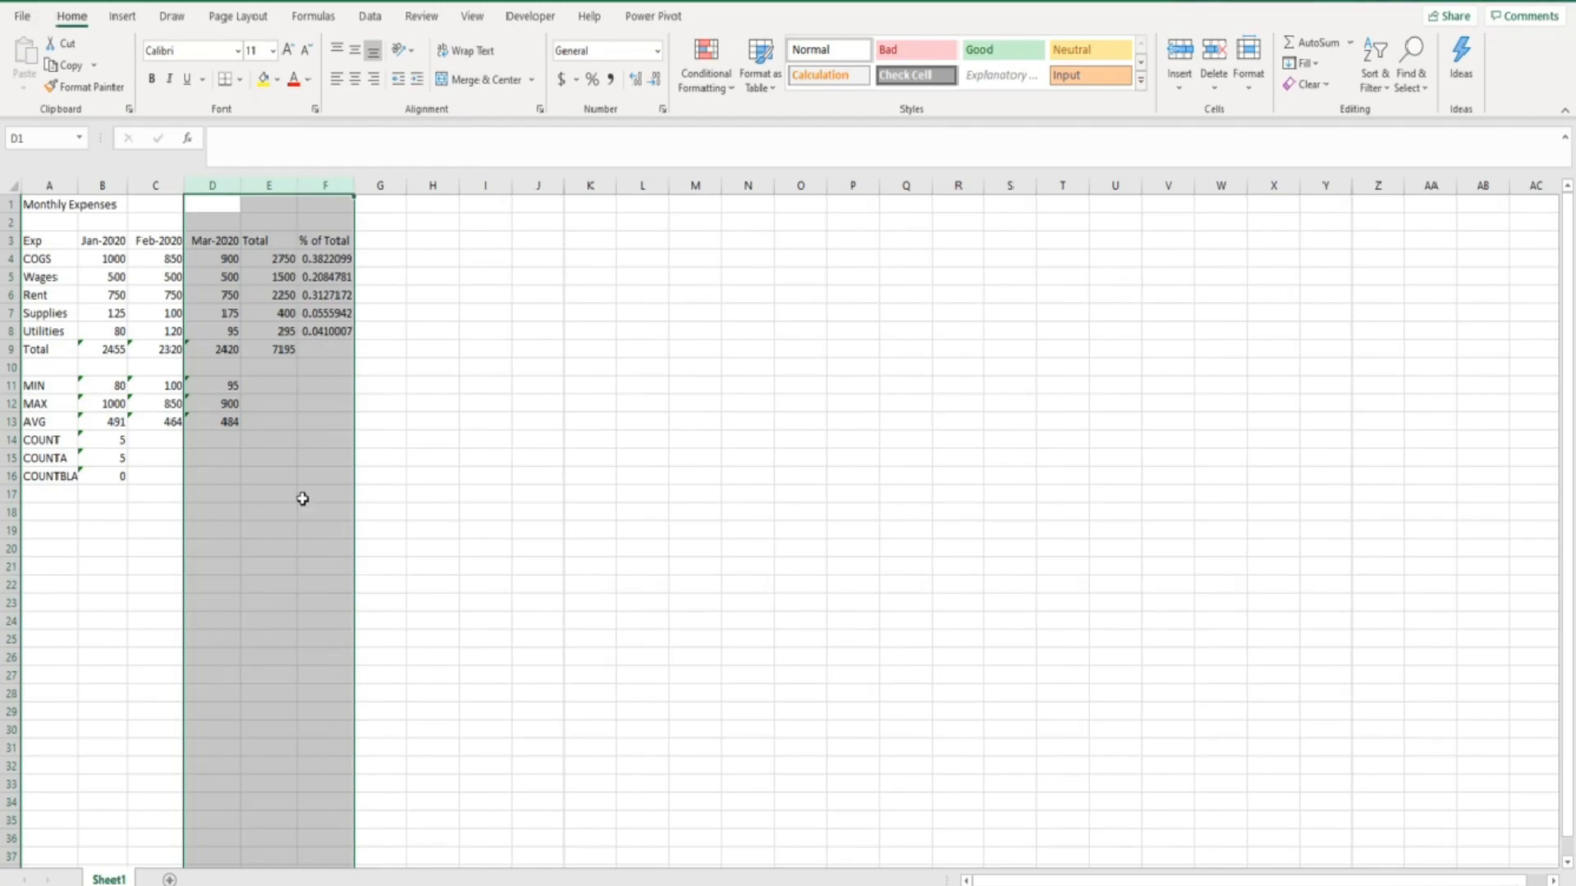
pyautogui.click(302, 497)
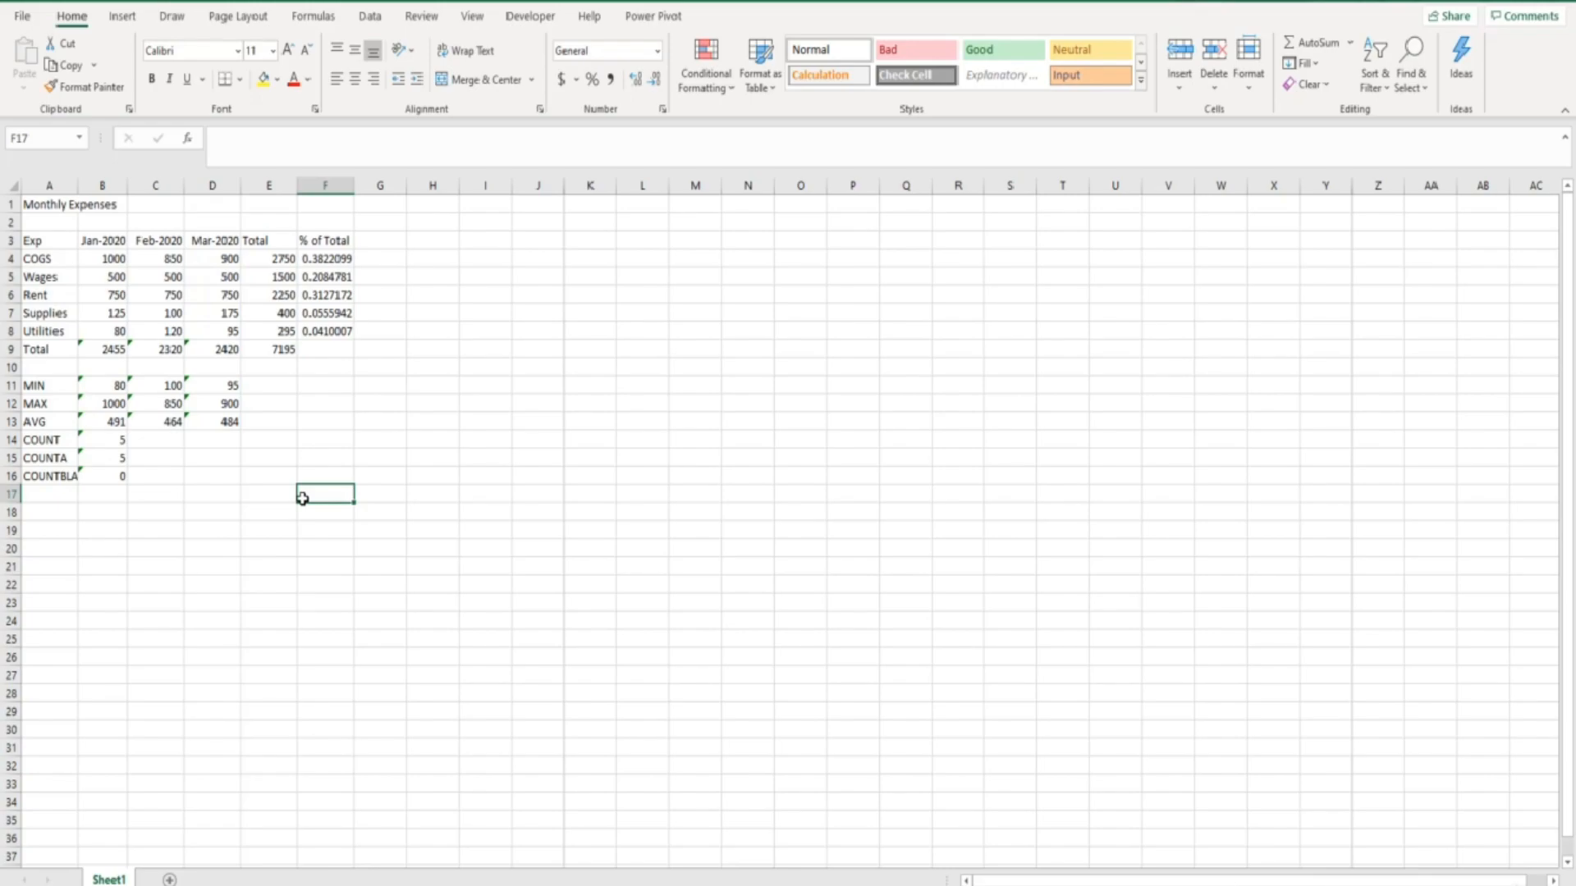
# - Hide rows 11 through 16, which contain the MIN to COUNTBLANK statistics
pyautogui.click(12, 385)
pyautogui.moveTo(14, 396); pyautogui.dragTo(10, 481)
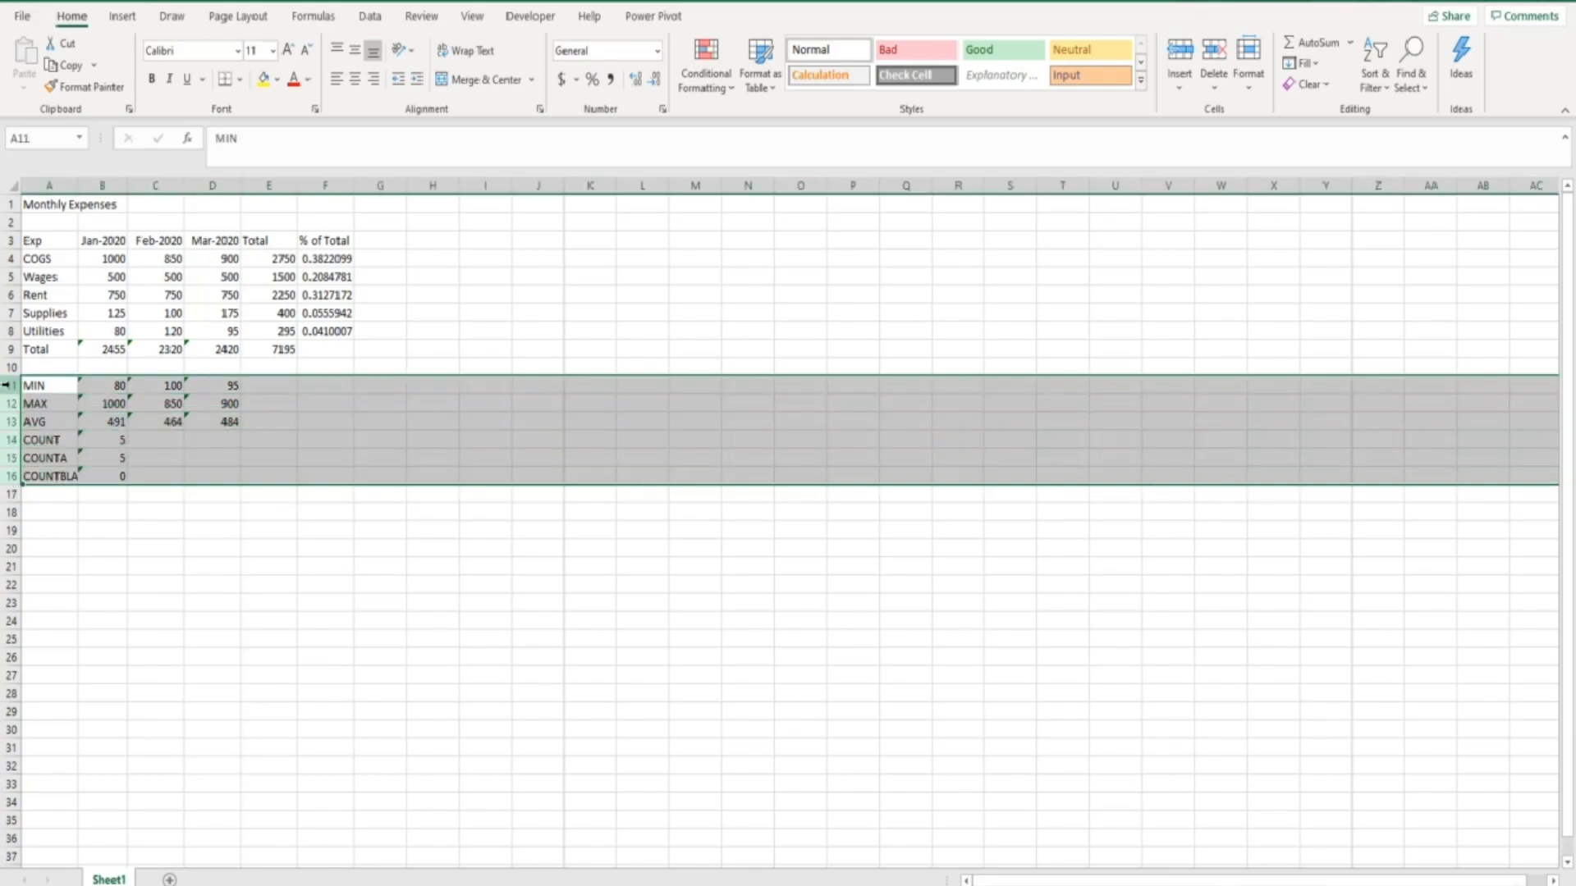
pyautogui.rightClick(10, 385)
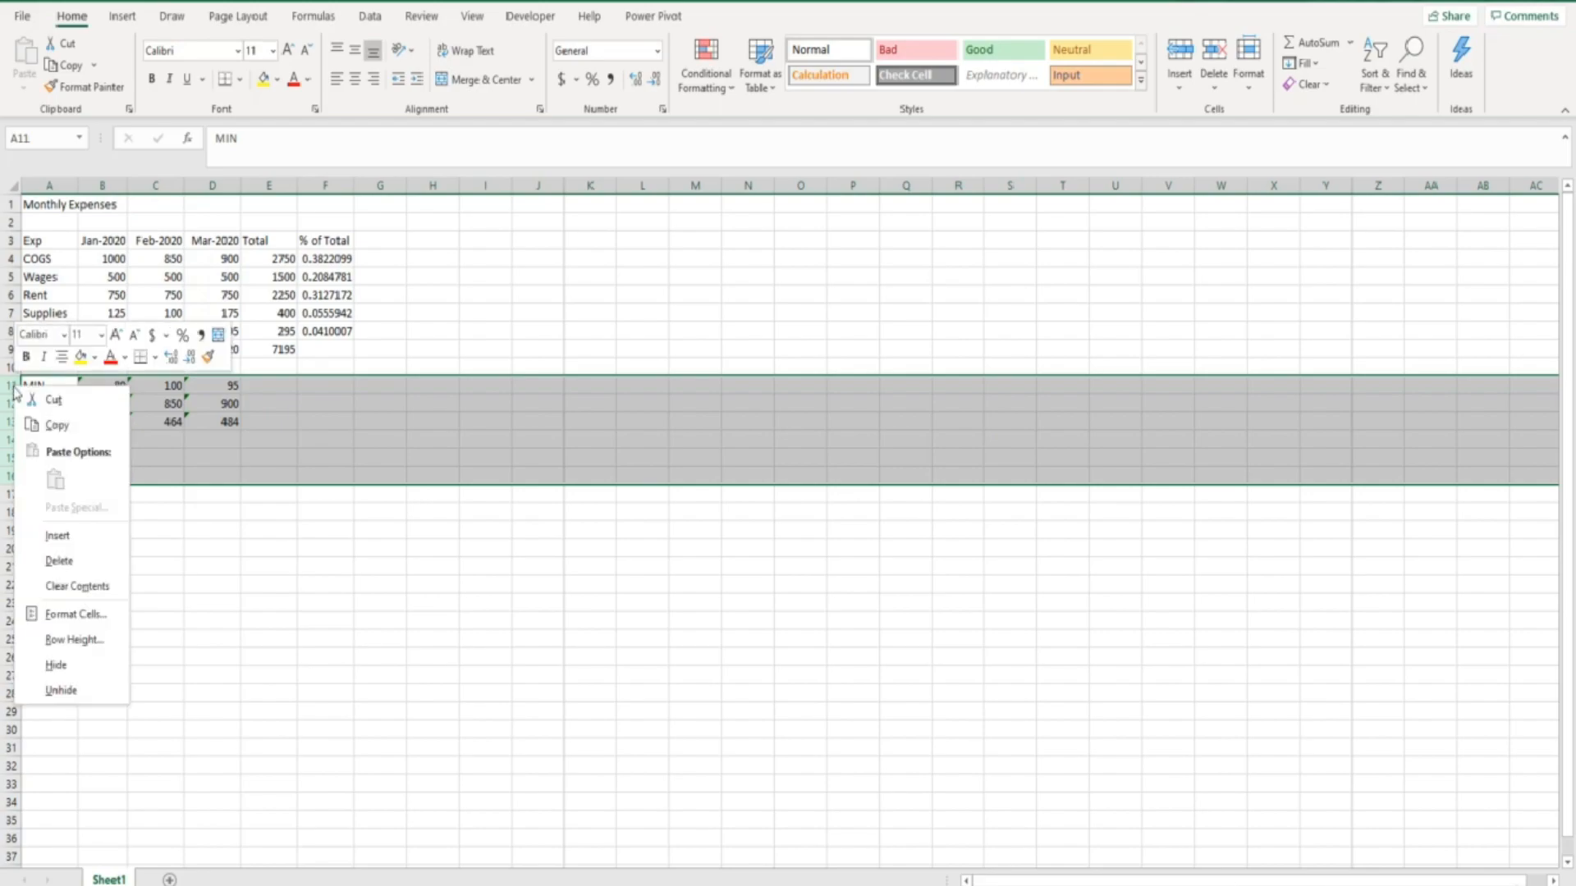
pyautogui.click(59, 663)
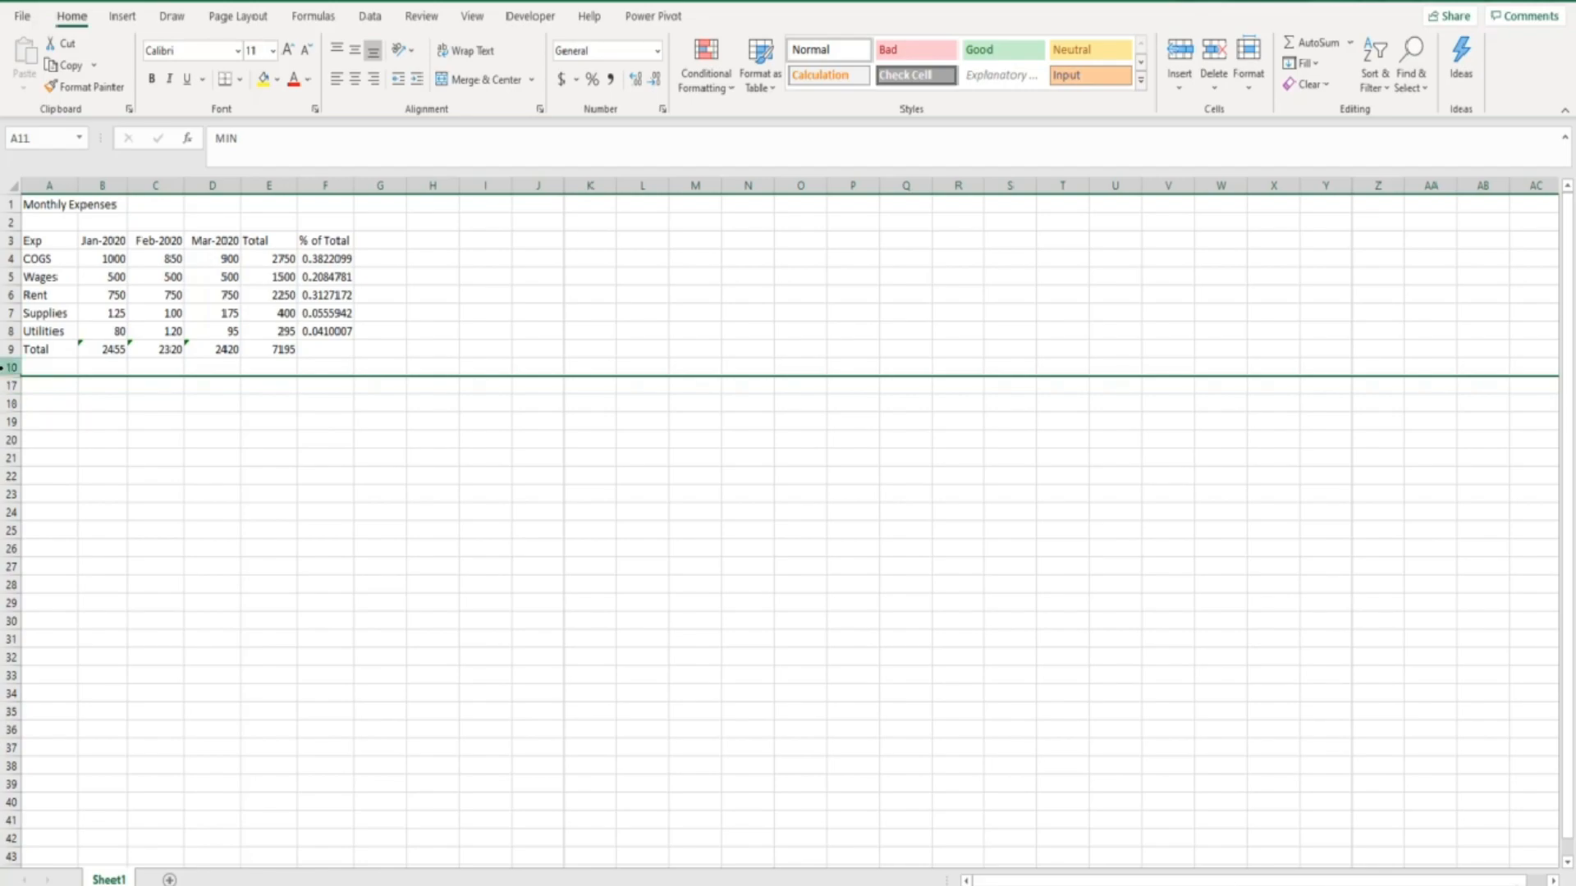
# - Unhide rows 11 through 16 by selecting the adjacent rows 10 and 17, and clear the row selection
pyautogui.click(6, 367)
pyautogui.moveTo(7, 367); pyautogui.dragTo(6, 385)
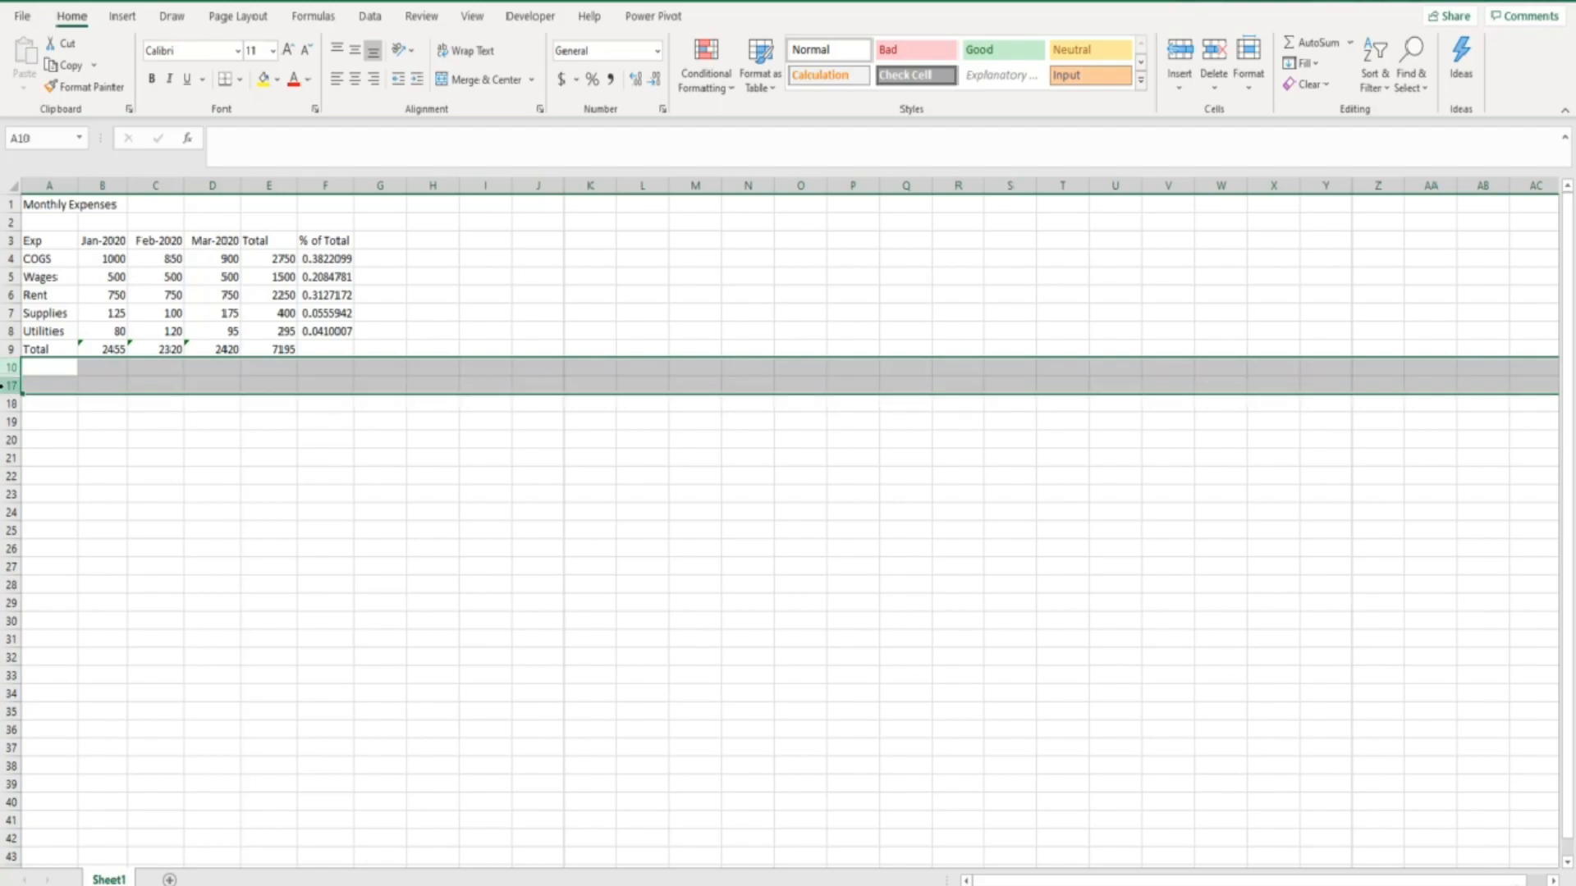
pyautogui.rightClick(6, 385)
pyautogui.click(65, 692)
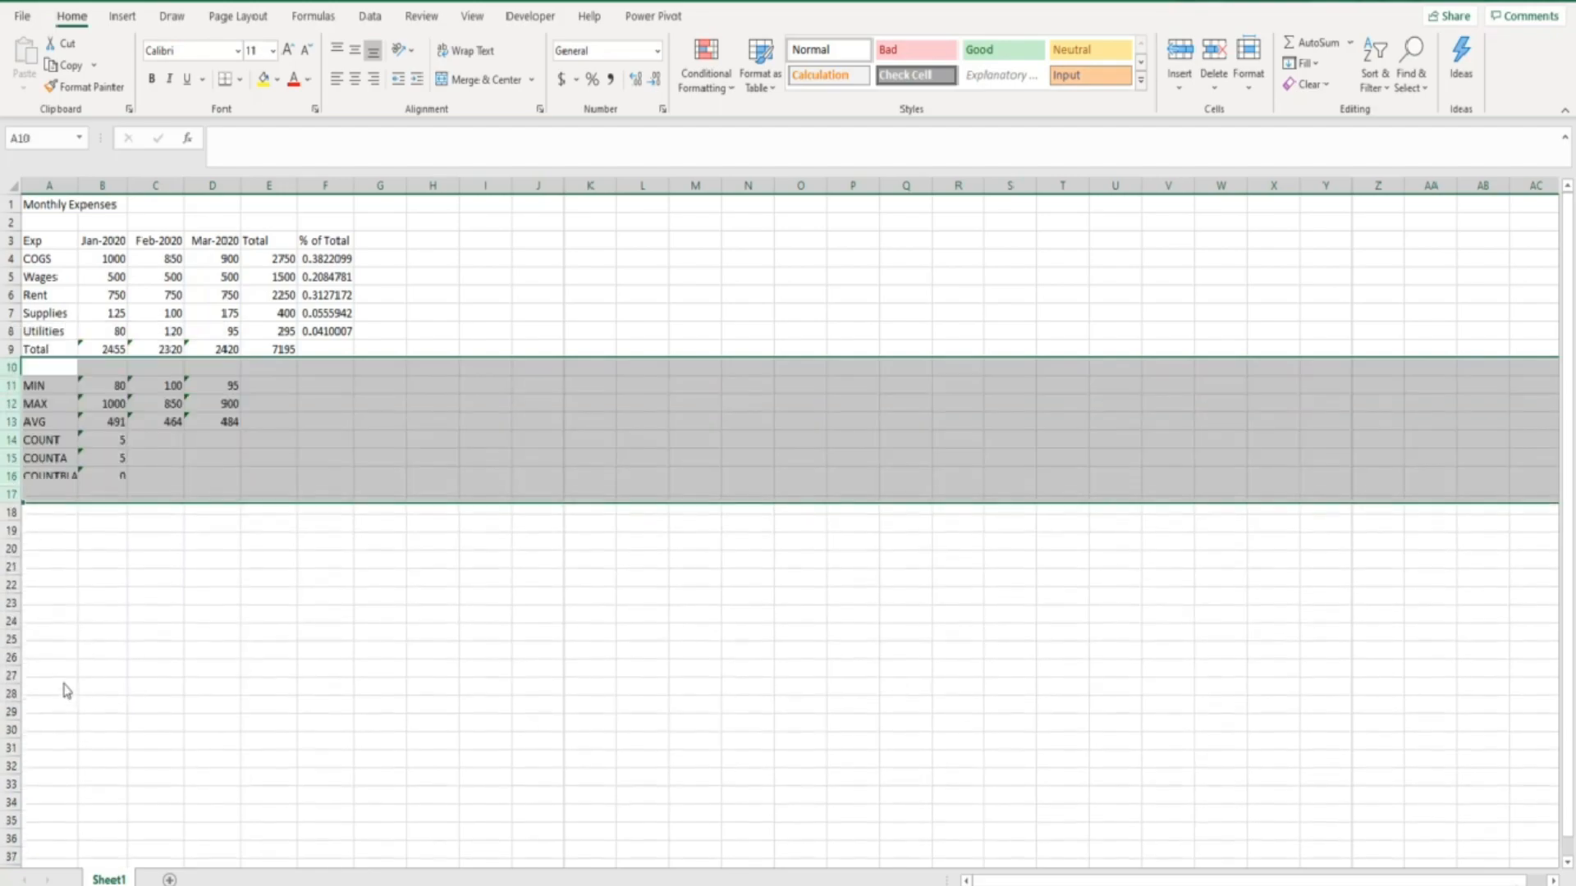
pyautogui.click(63, 682)
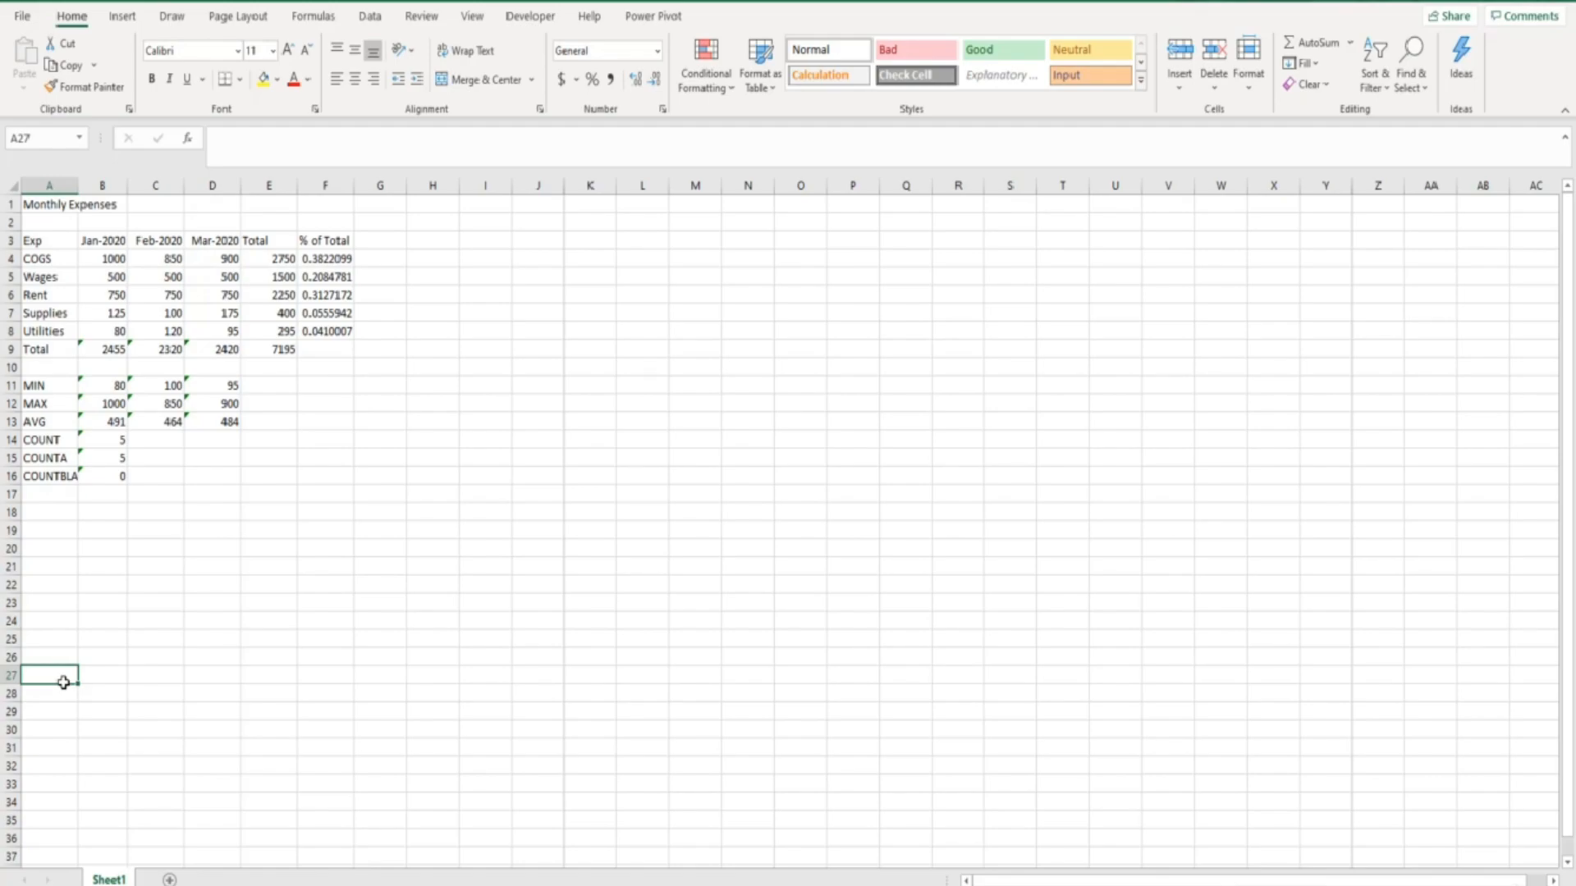
# - Hide the MIN row, row 11, with only a single cell of that row selected
pyautogui.click(58, 386)
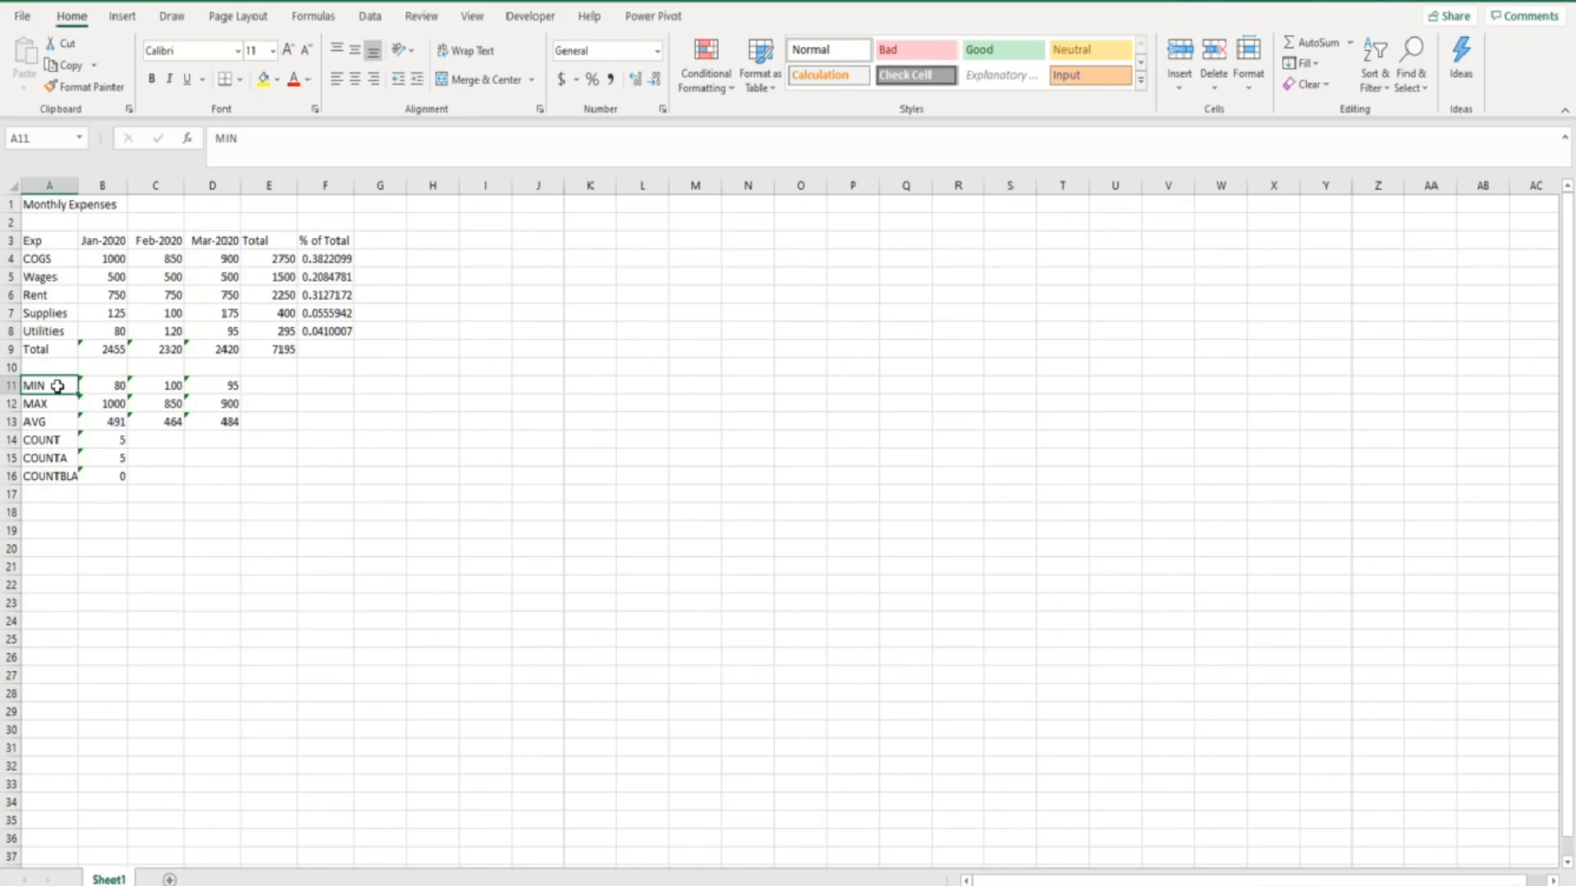
pyautogui.click(102, 385)
pyautogui.click(156, 384)
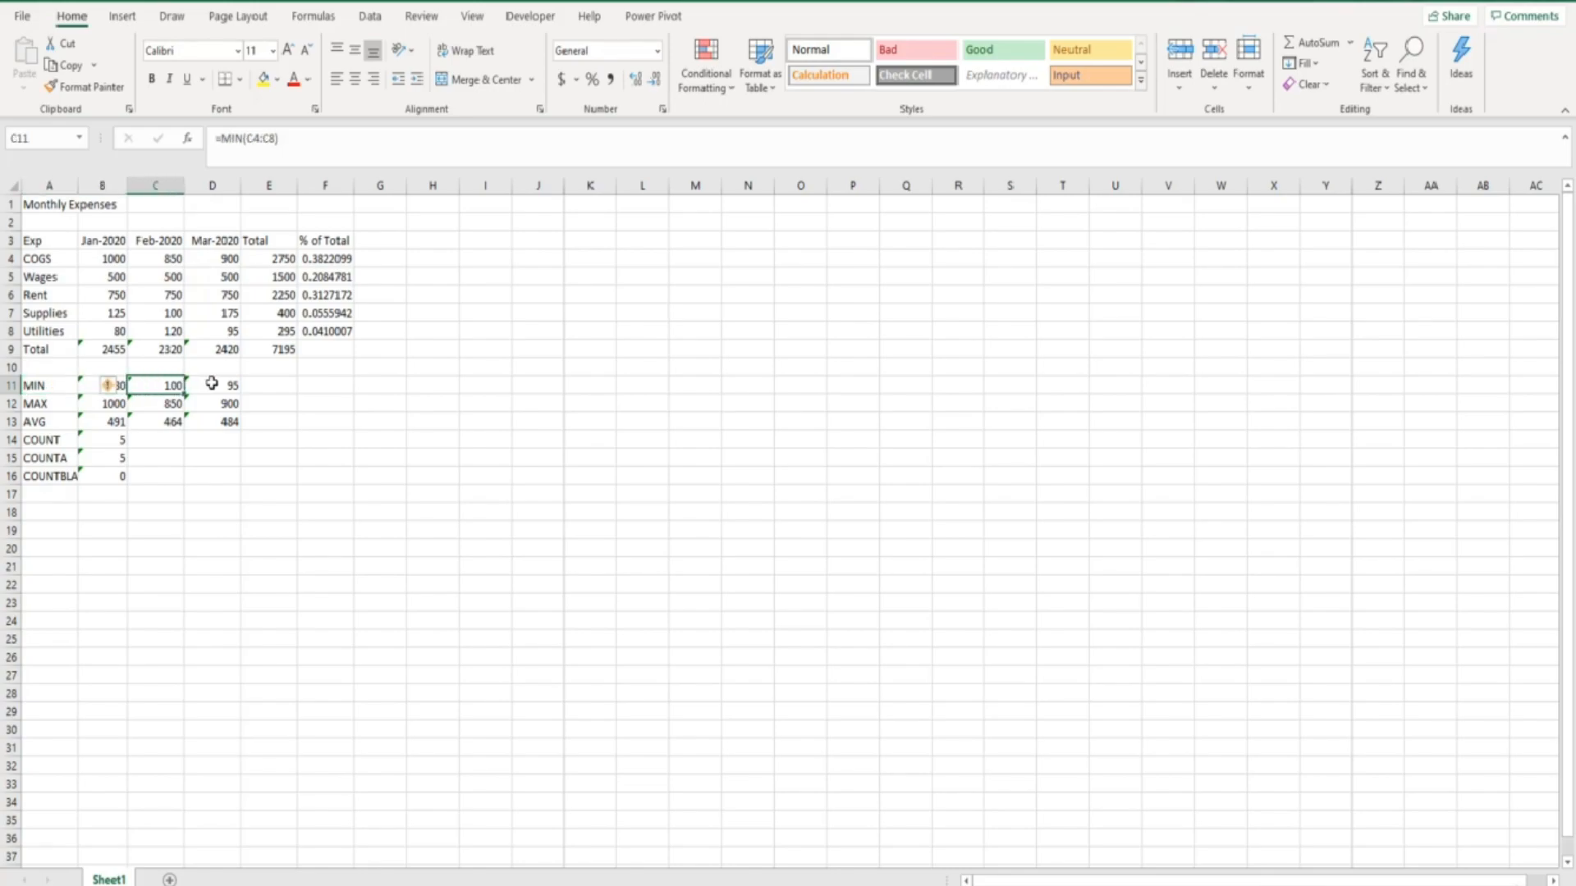
pyautogui.click(212, 384)
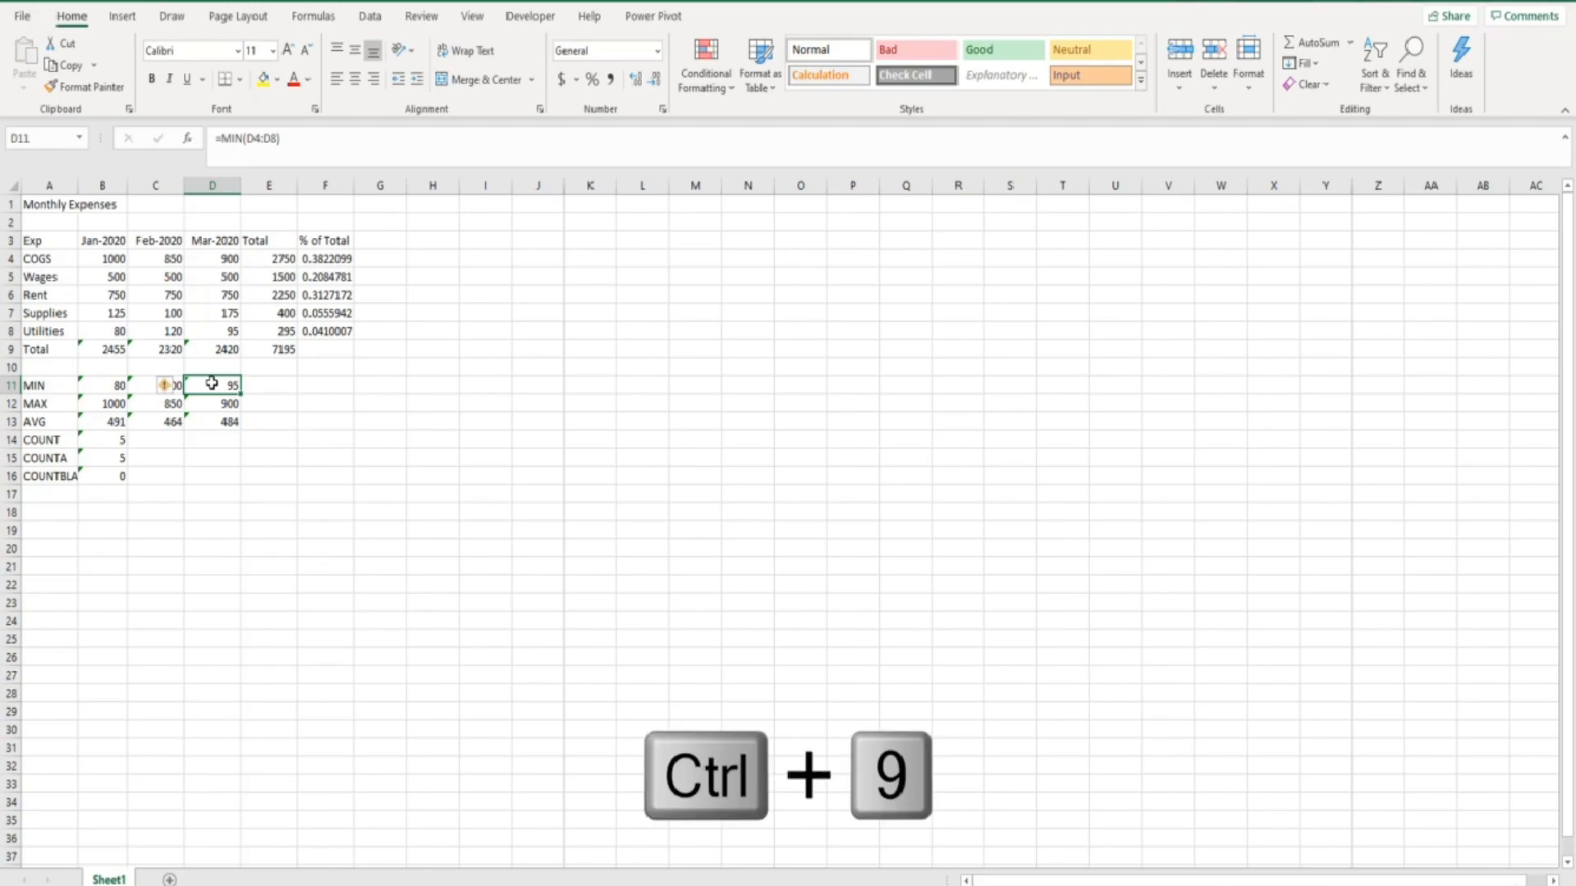
pyautogui.hotkey('ctrl', '9')
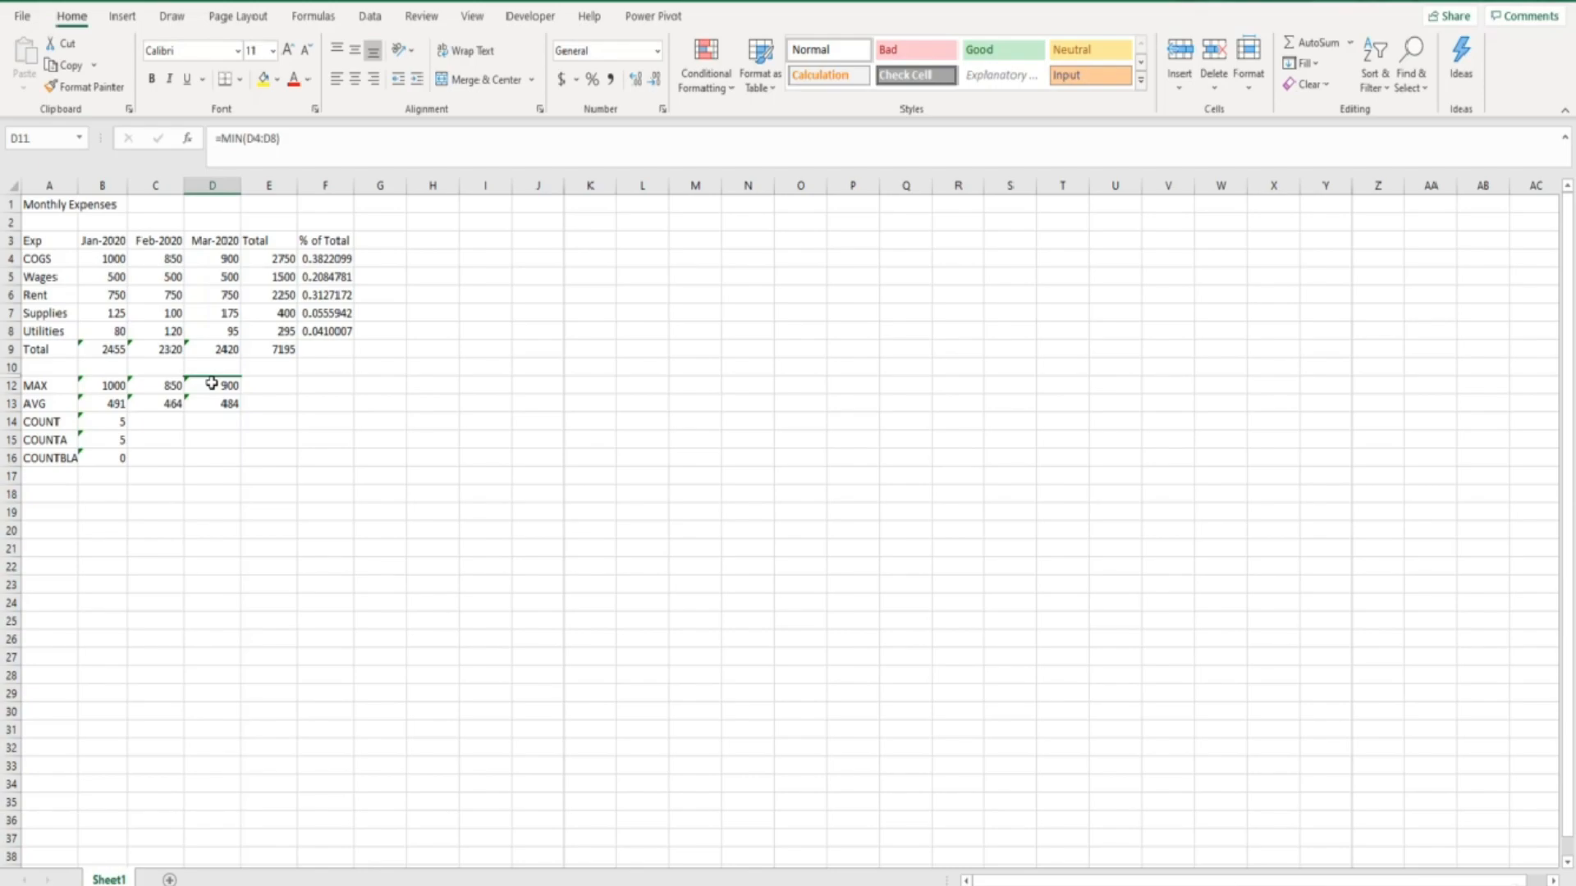
# - Unhide row 11 by selecting cells D10 to D12 around it
pyautogui.click(209, 385)
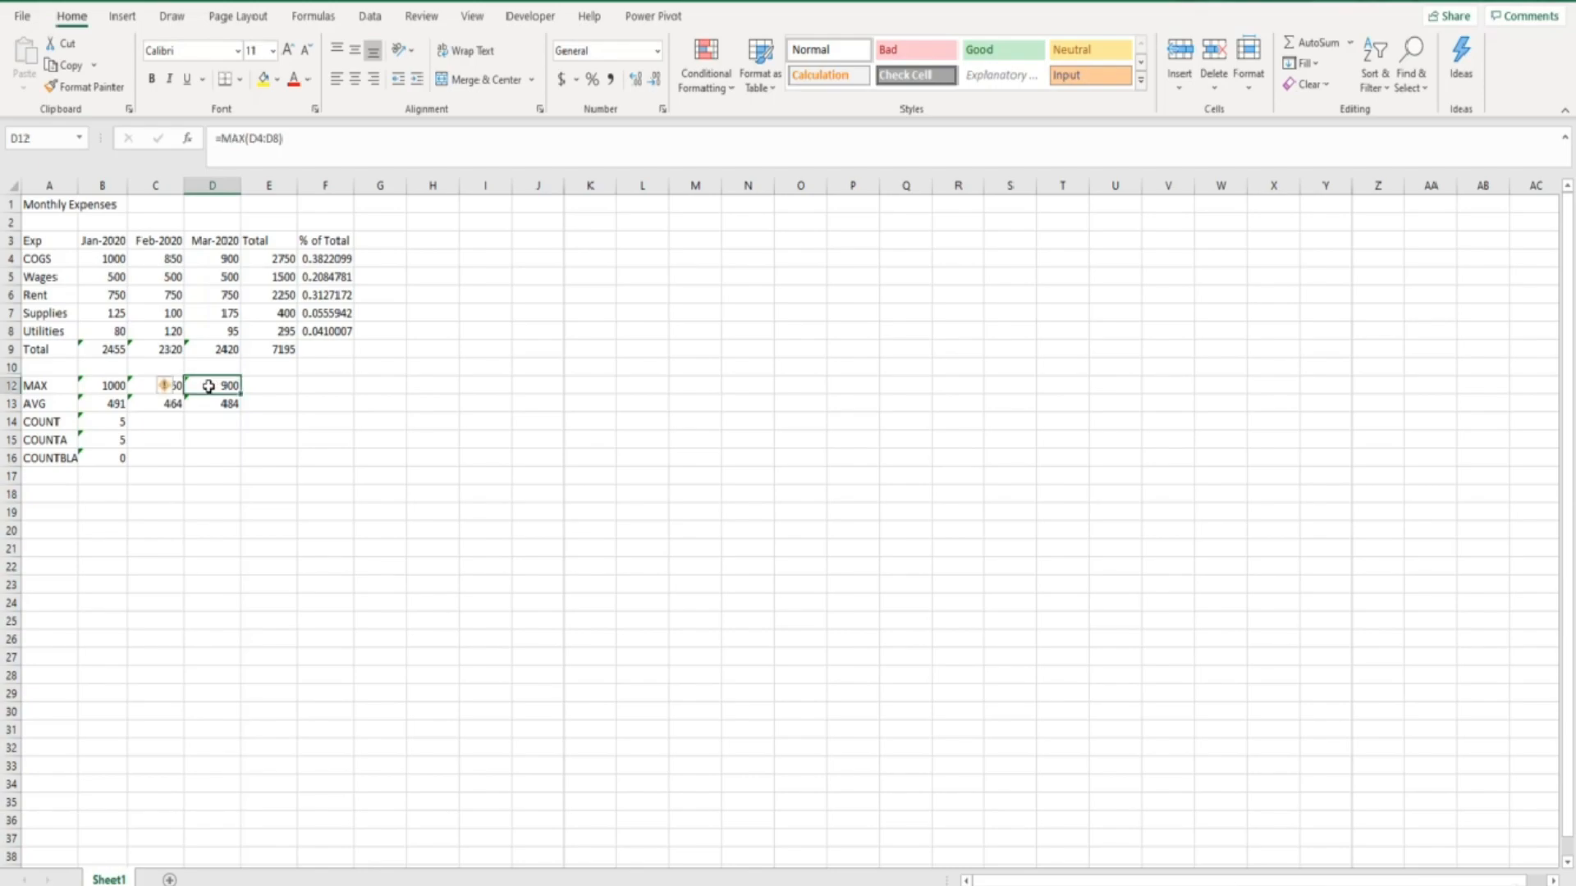
pyautogui.moveTo(205, 366); pyautogui.dragTo(205, 383)
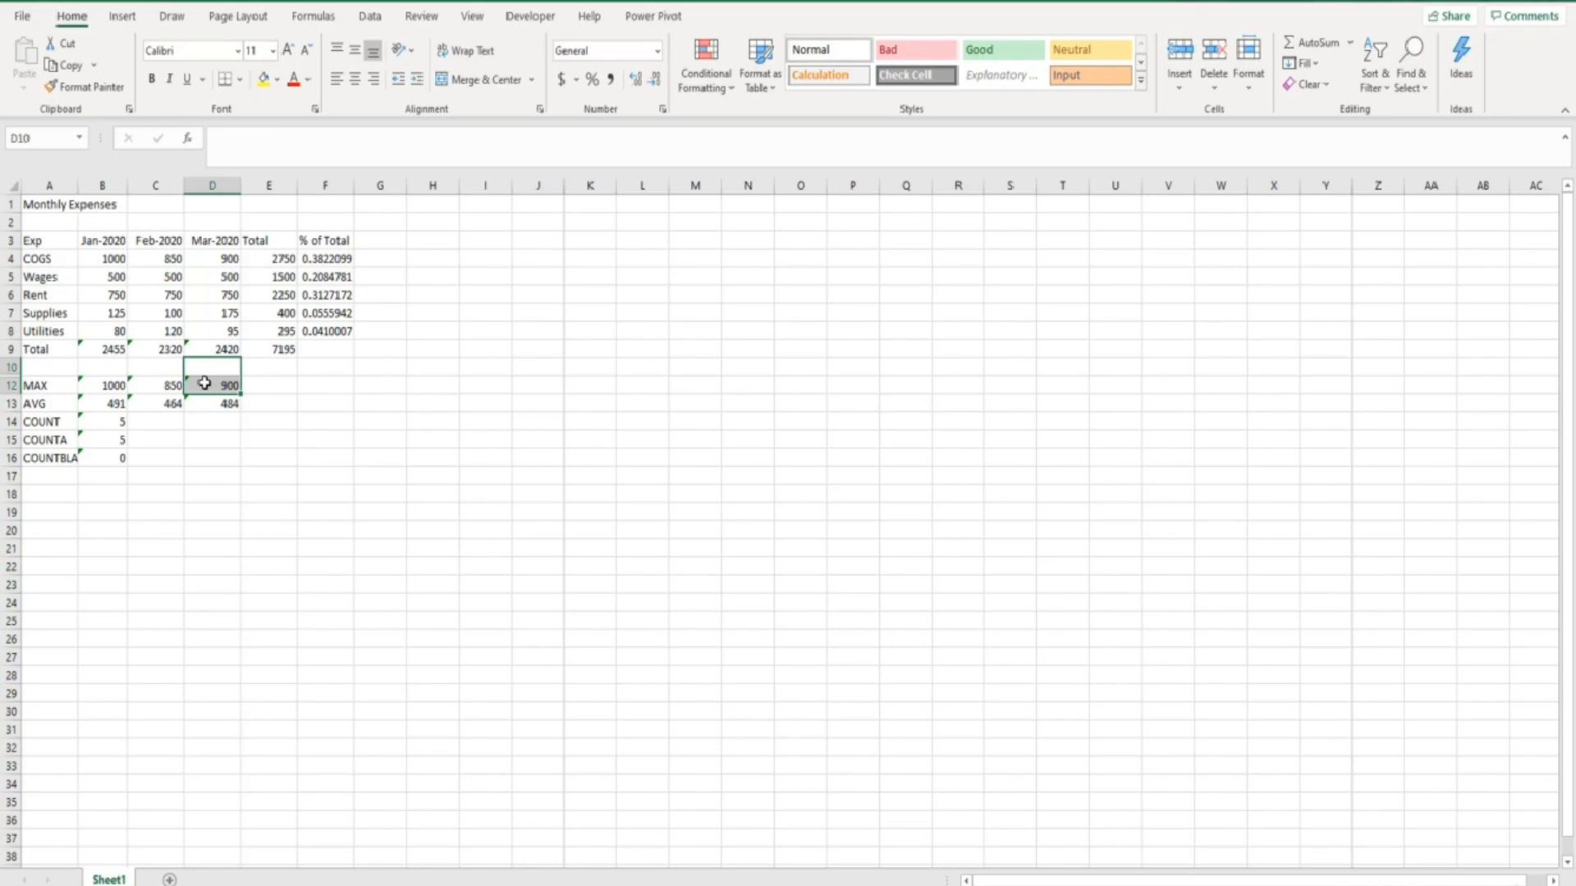
pyautogui.hotkey('ctrl', 'shift', '9')
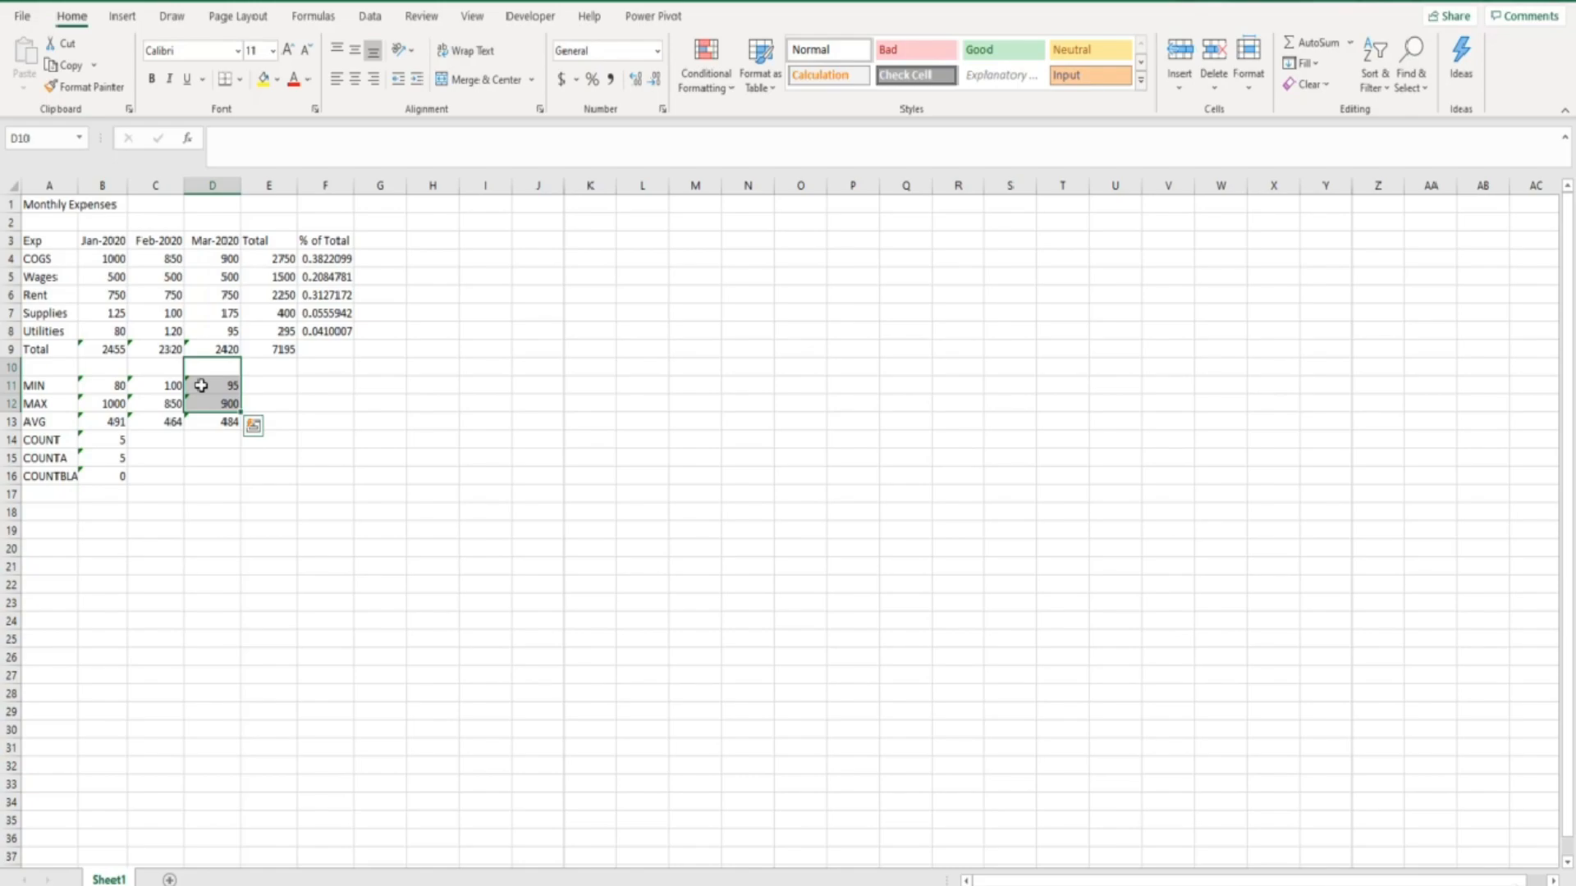
# - Select the non-adjacent columns B, D and F together and hide them
pyautogui.click(107, 186)
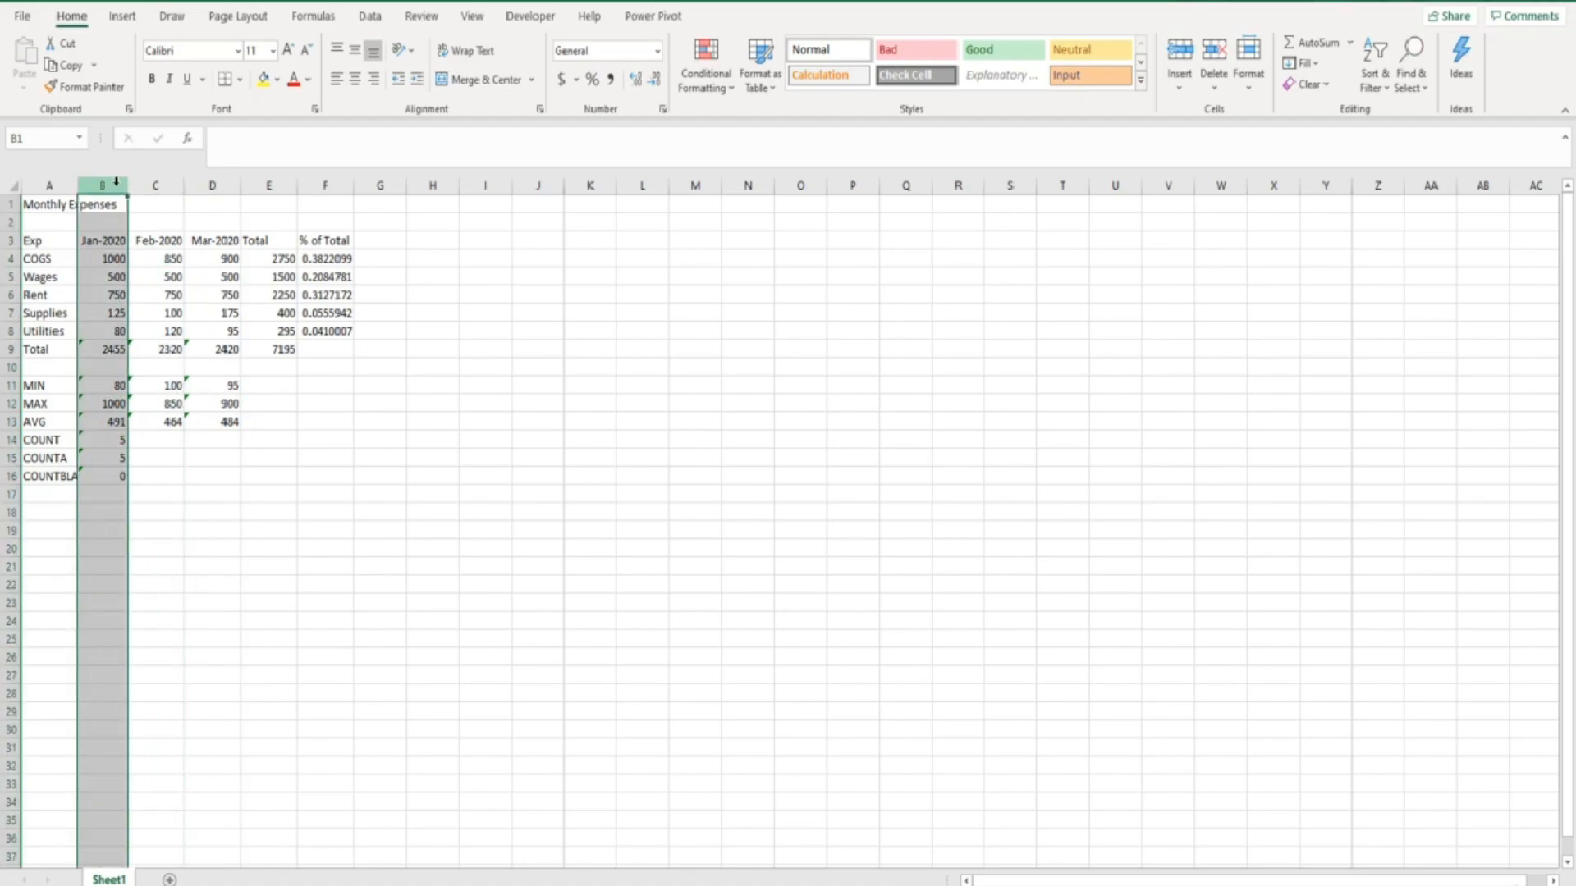
pyautogui.keyDown('ctrl'); pyautogui.click(198, 182); pyautogui.keyUp('ctrl')
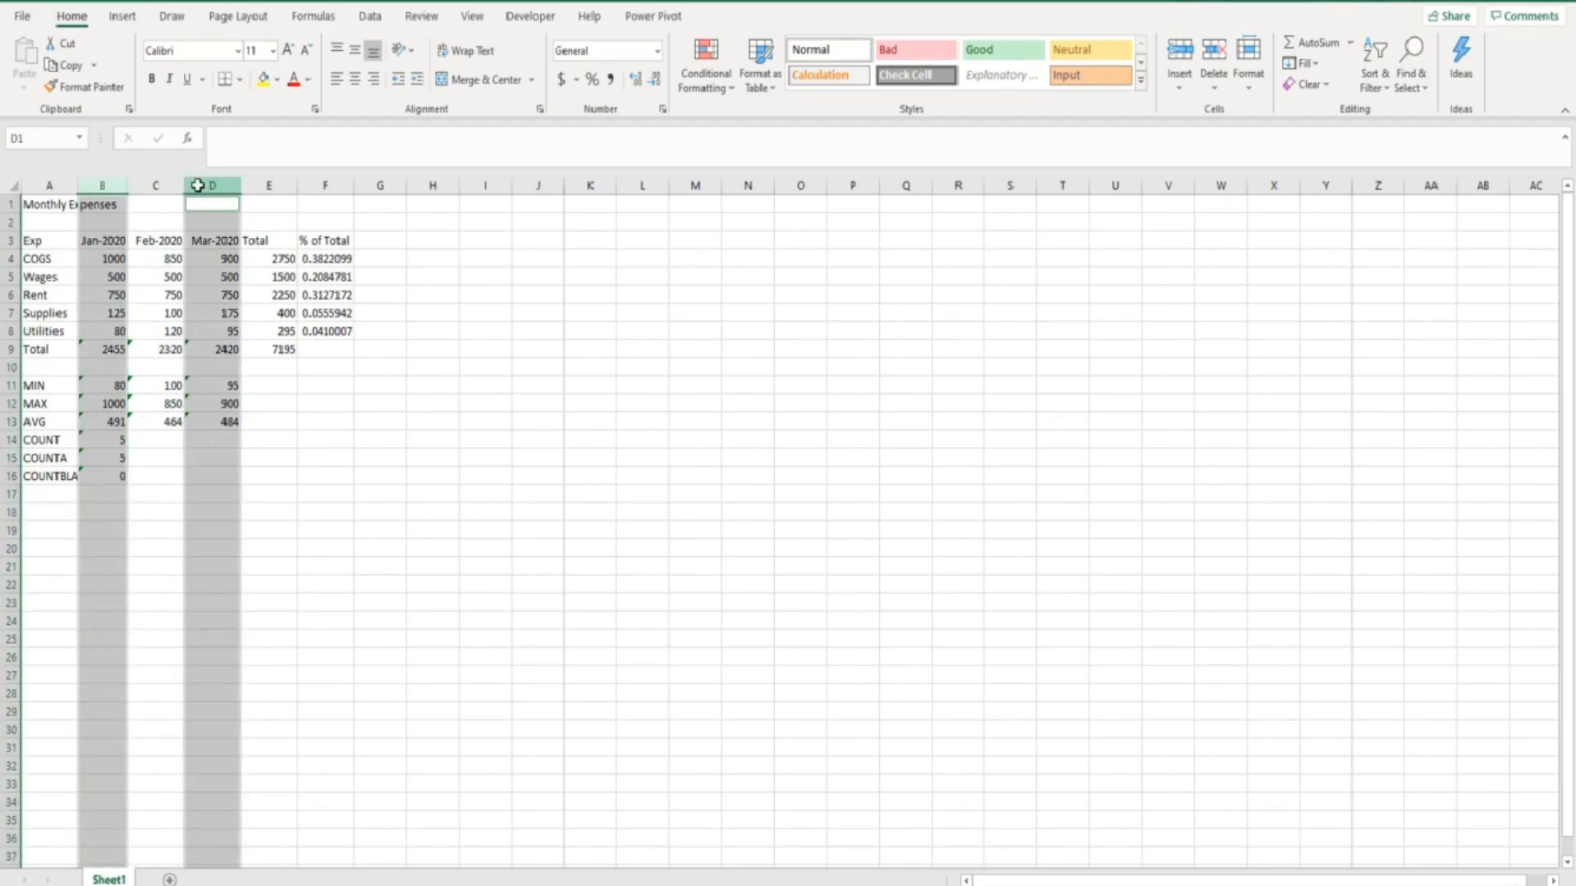
pyautogui.keyDown('ctrl'); pyautogui.click(316, 184); pyautogui.keyUp('ctrl')
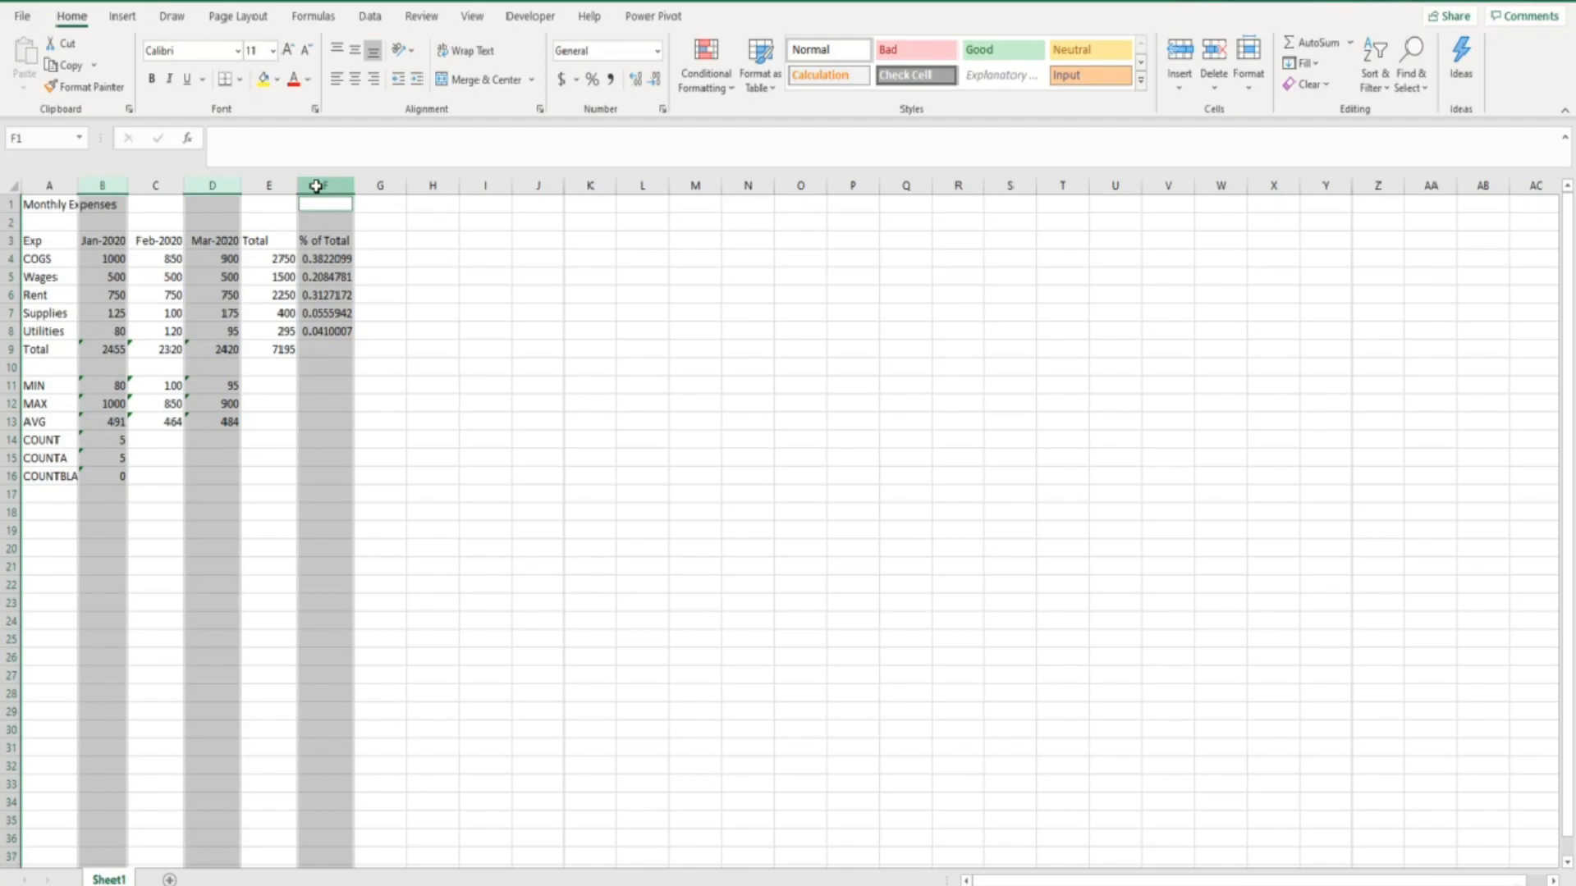
pyautogui.hotkey('ctrl', '0')
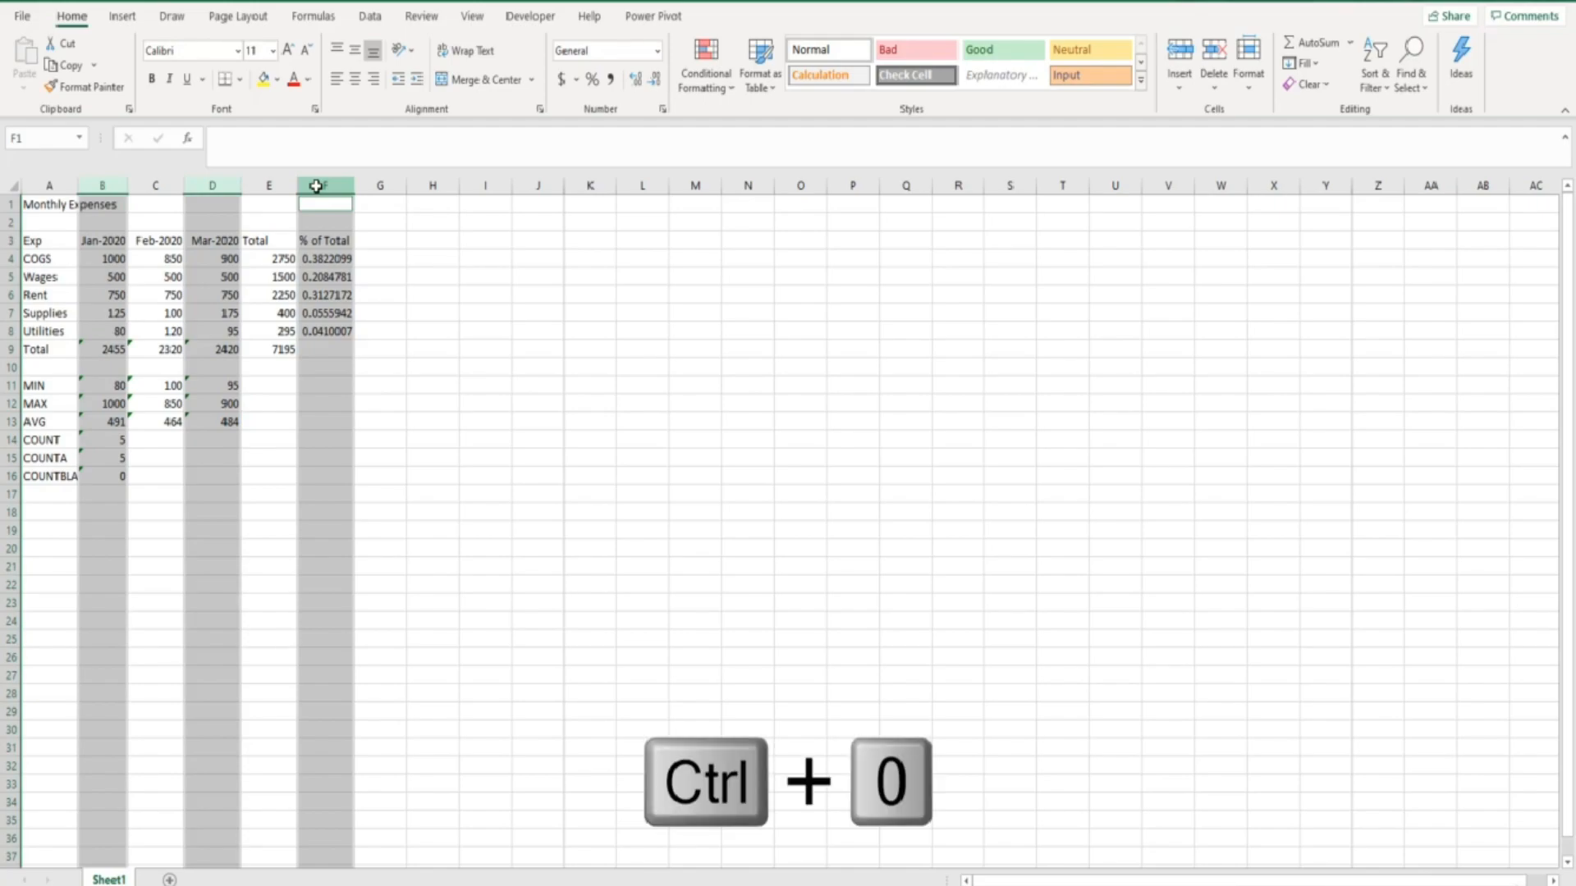
pyautogui.hotkey('ctrl', '0')
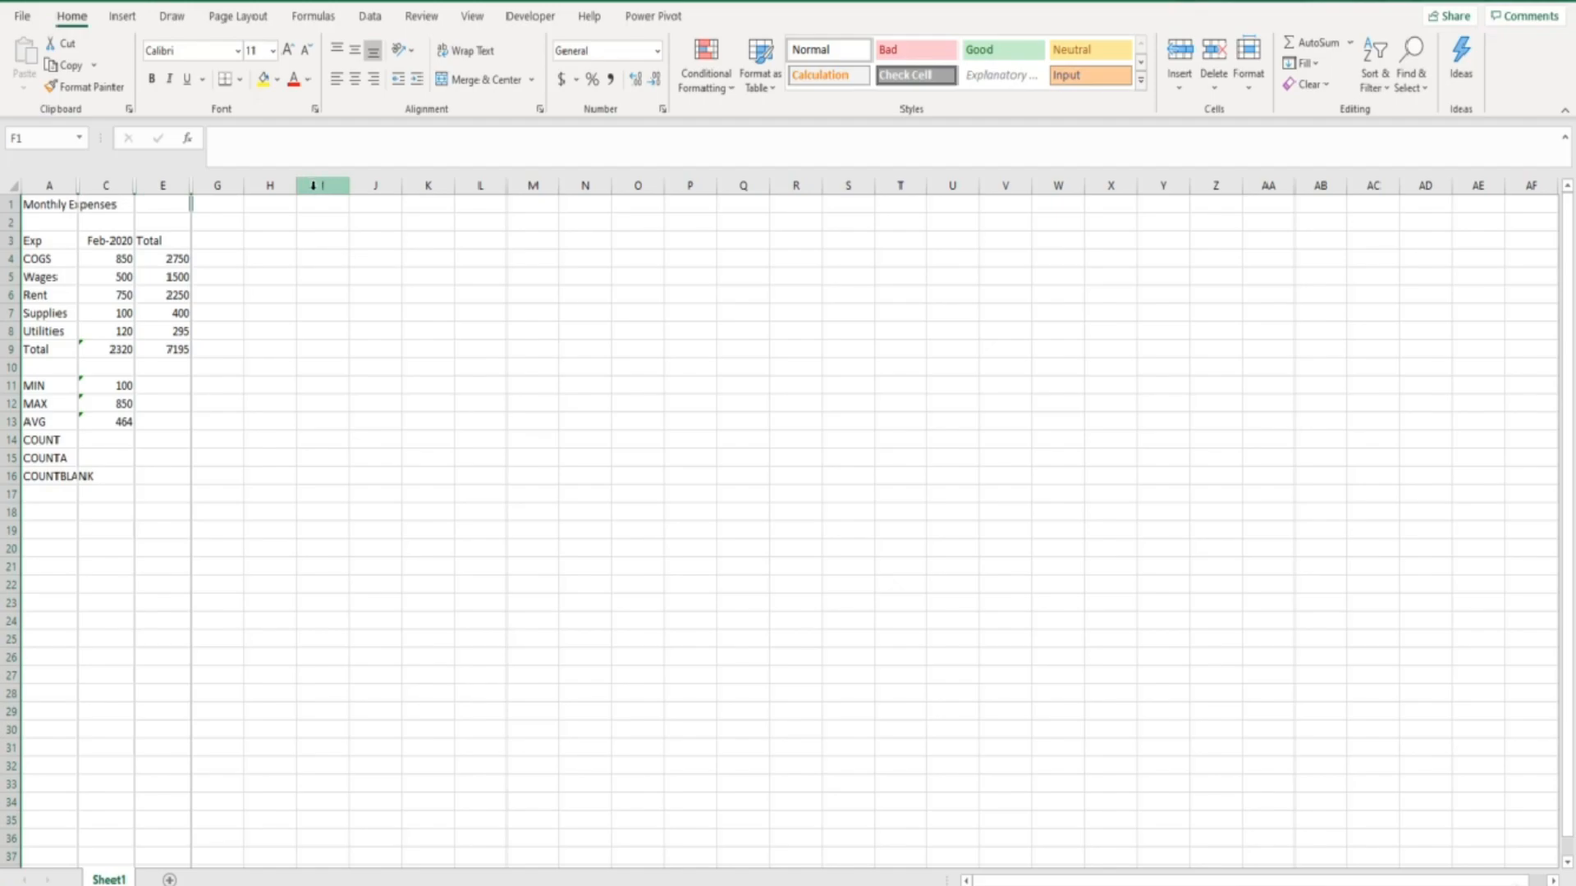
# - Select the non-adjacent rows 11, 13 and 15 together and hide them
pyautogui.click(9, 385)
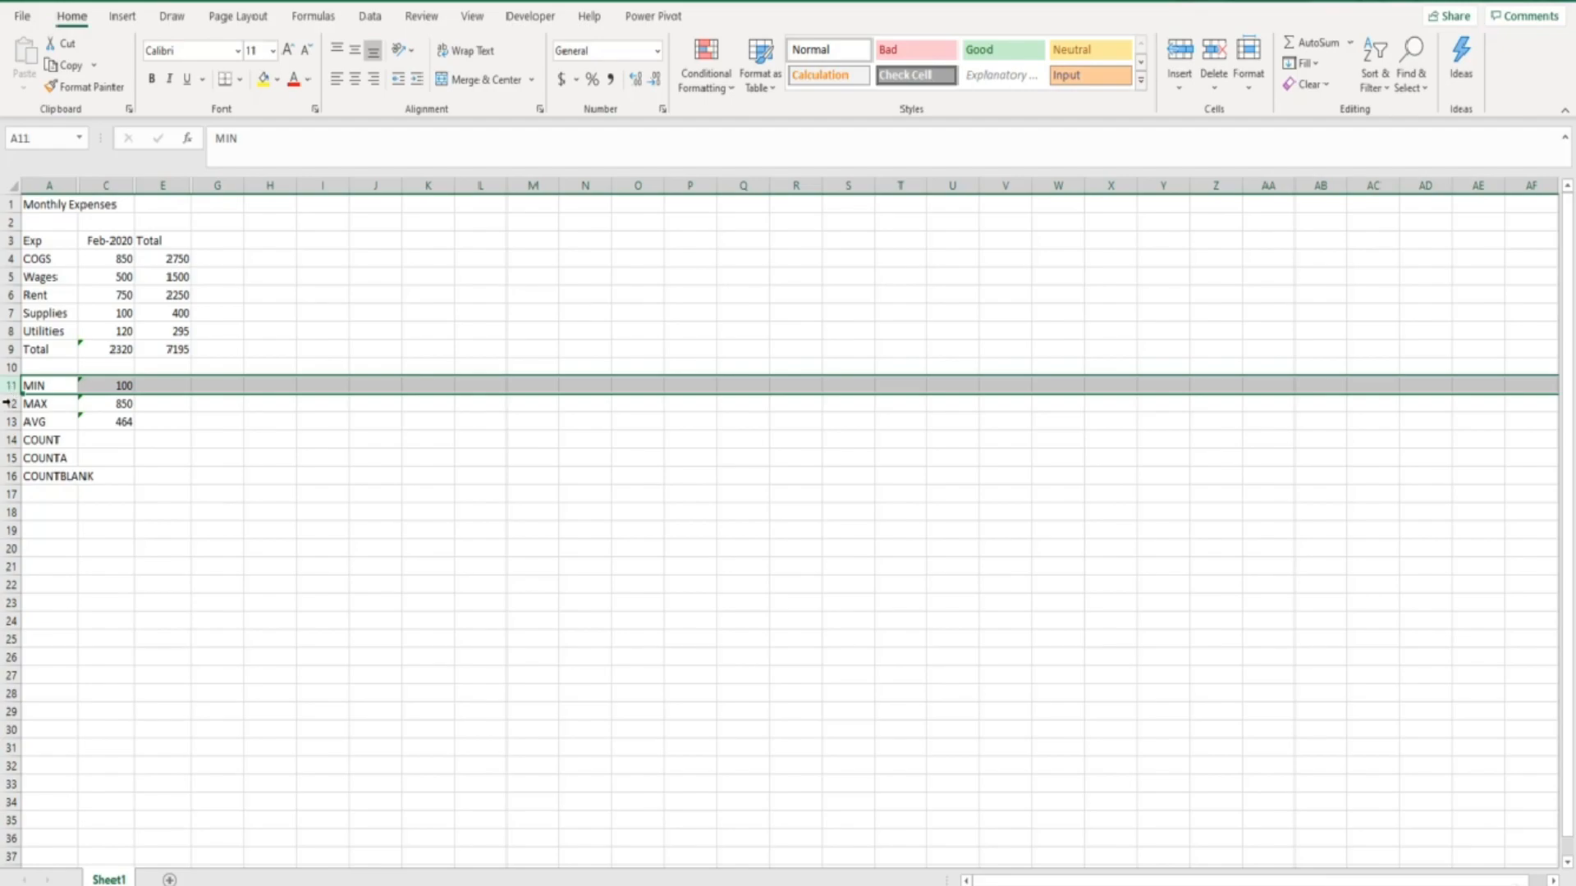
pyautogui.keyDown('ctrl'); pyautogui.click(8, 421); pyautogui.keyUp('ctrl')
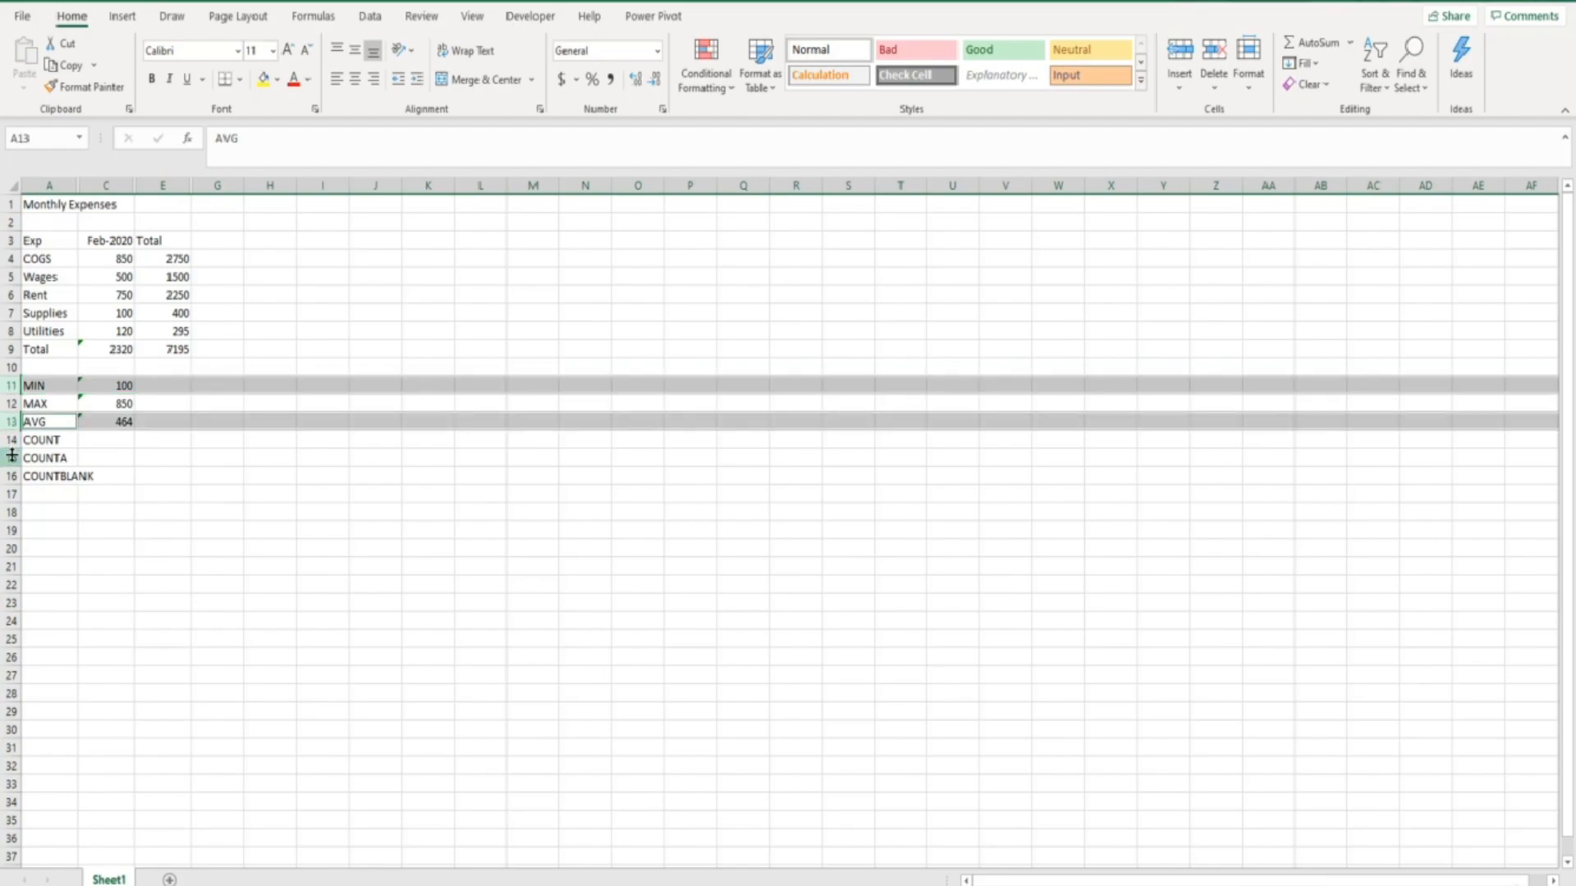
pyautogui.keyDown('ctrl'); pyautogui.click(11, 457); pyautogui.keyUp('ctrl')
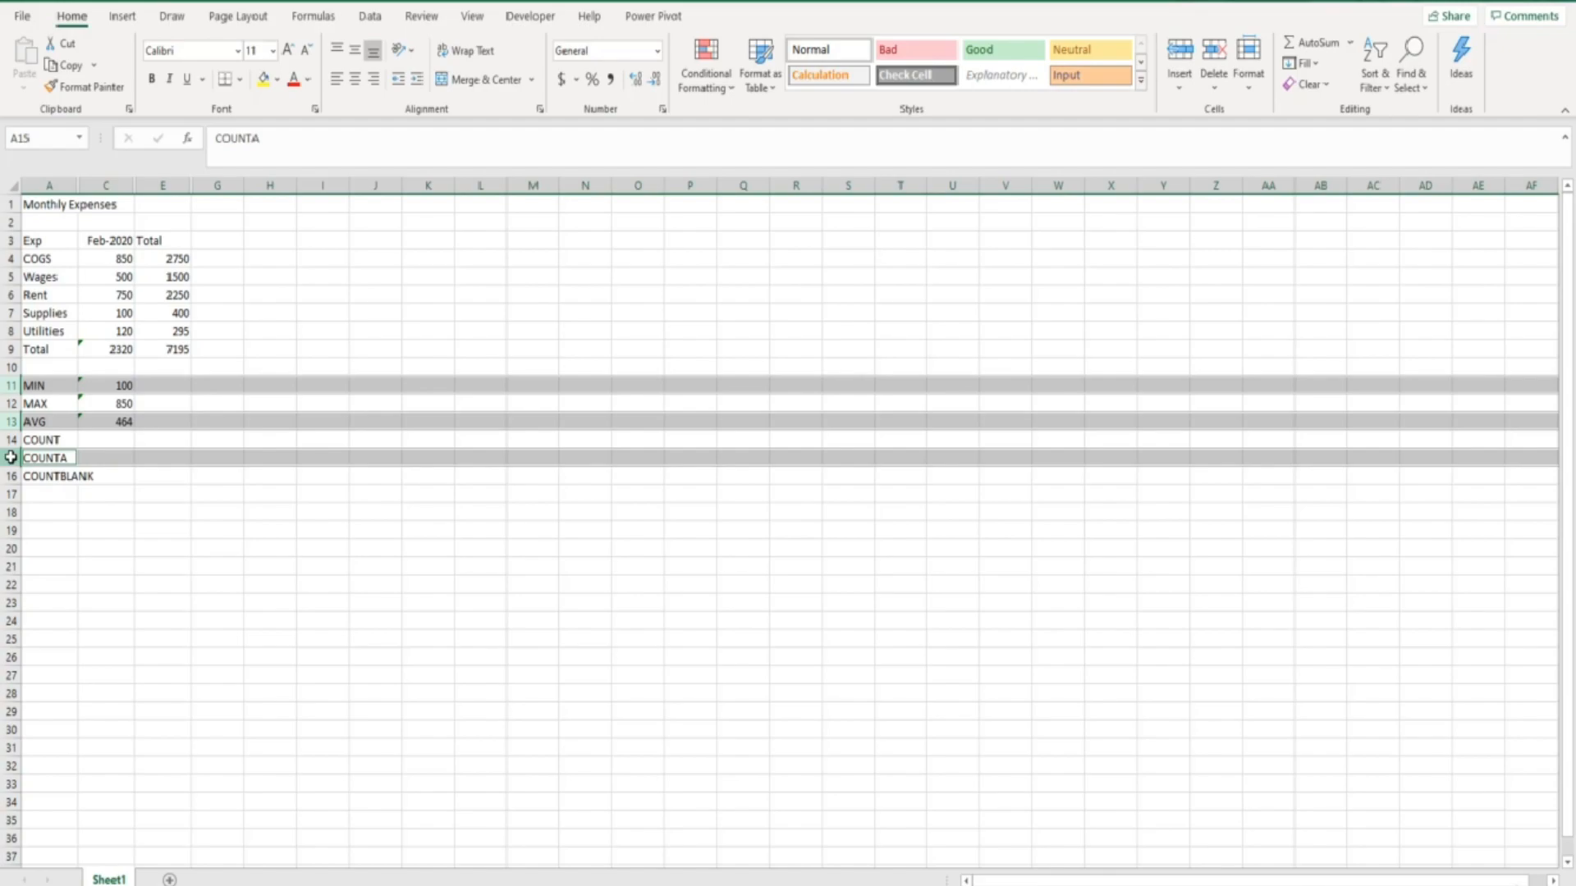
pyautogui.hotkey('ctrl', '9')
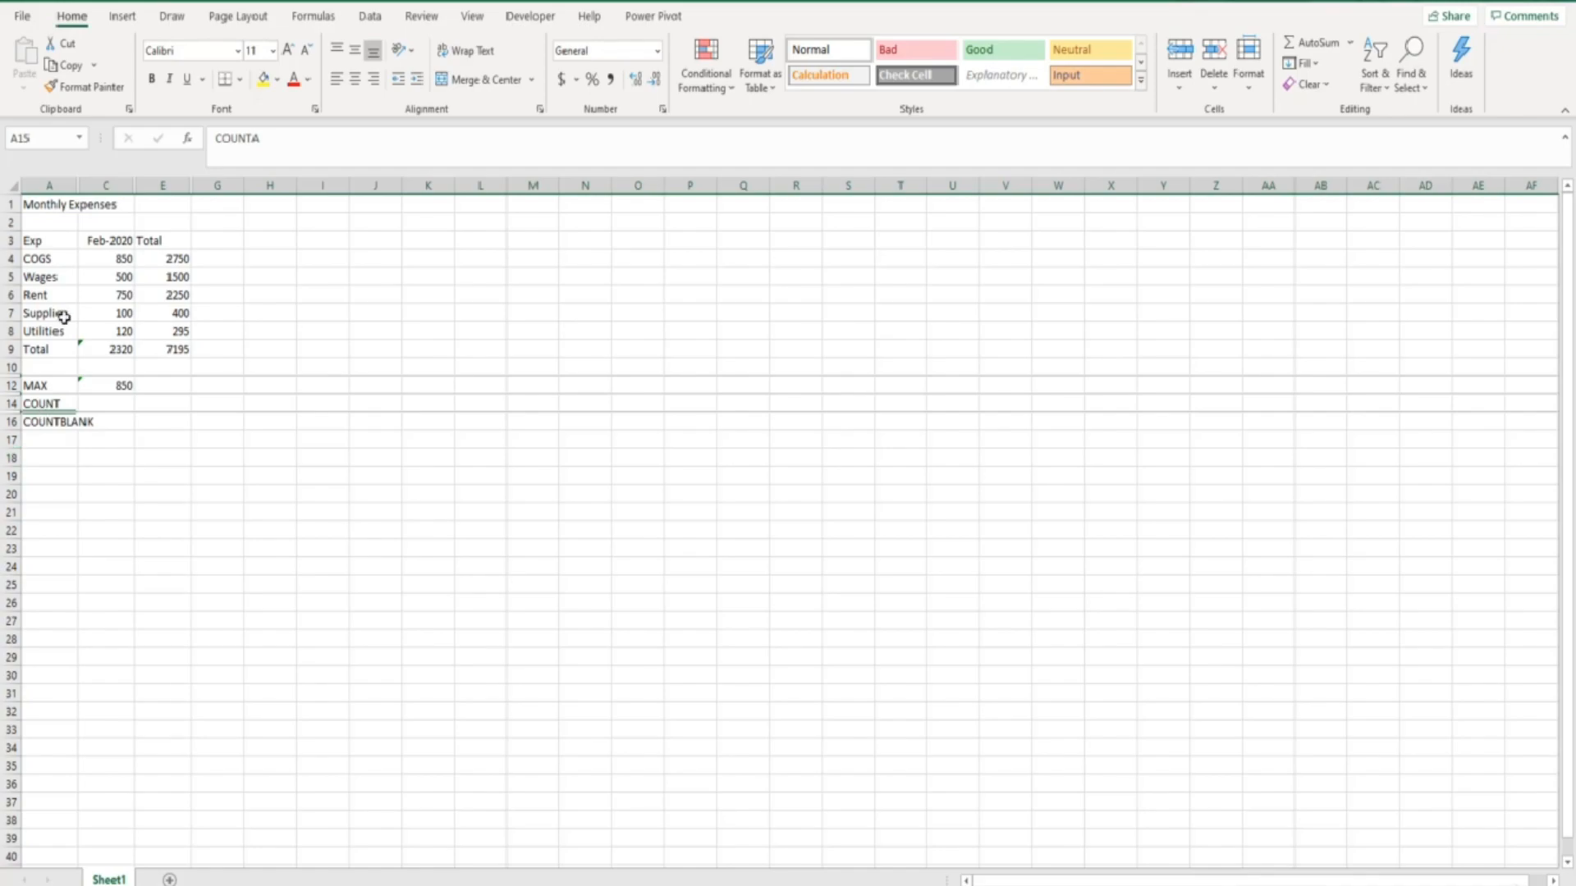
# - Select the entire worksheet and unhide all hidden columns at once
pyautogui.moveTo(49, 185); pyautogui.dragTo(152, 184)
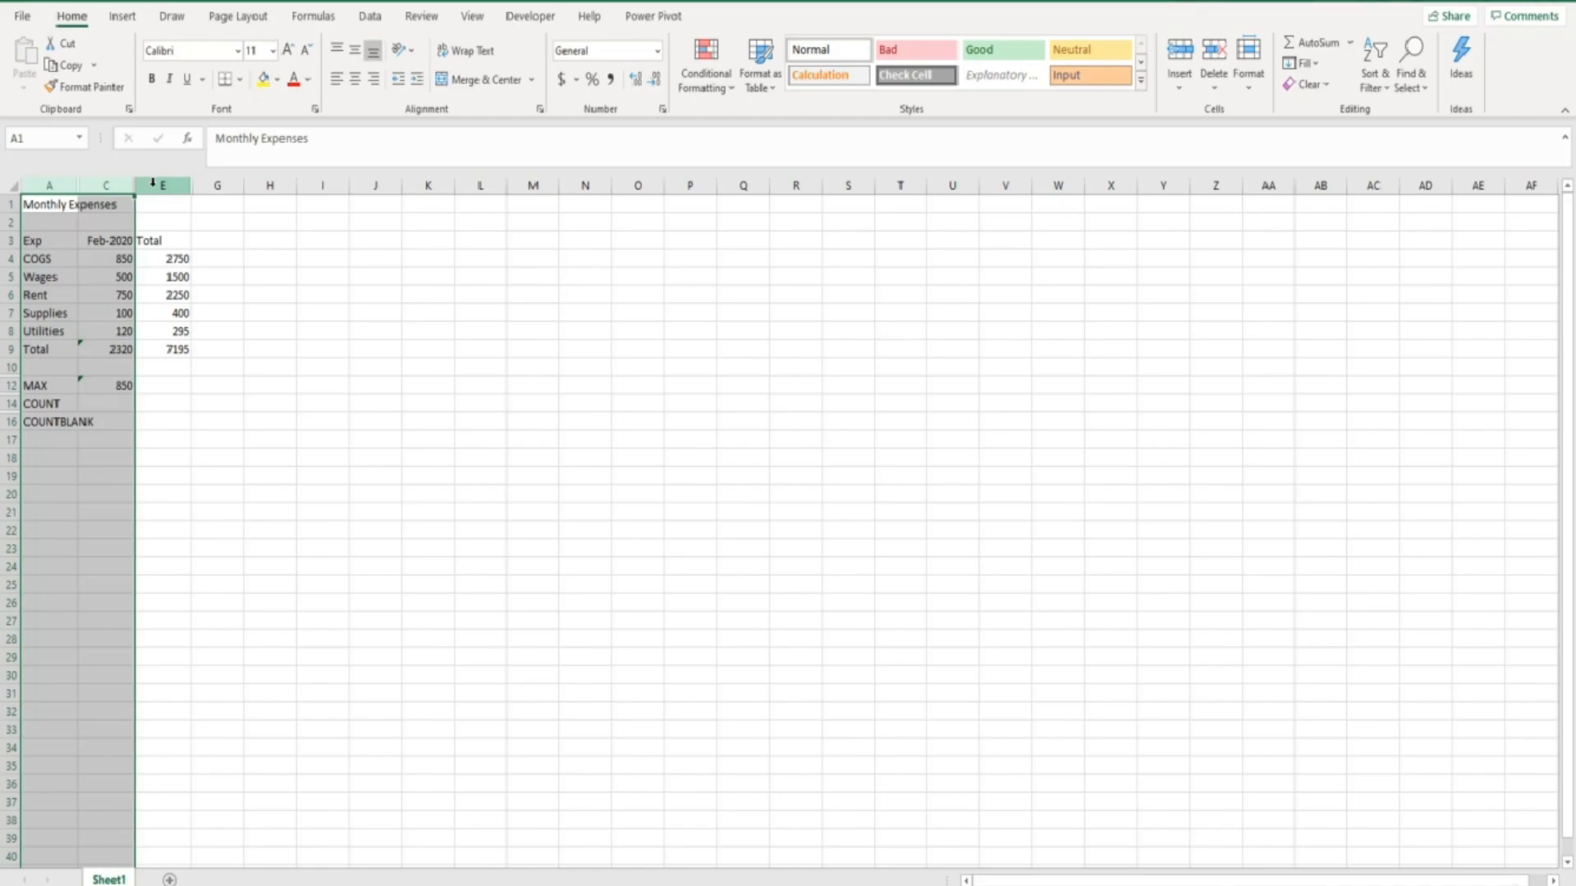
pyautogui.click(13, 185)
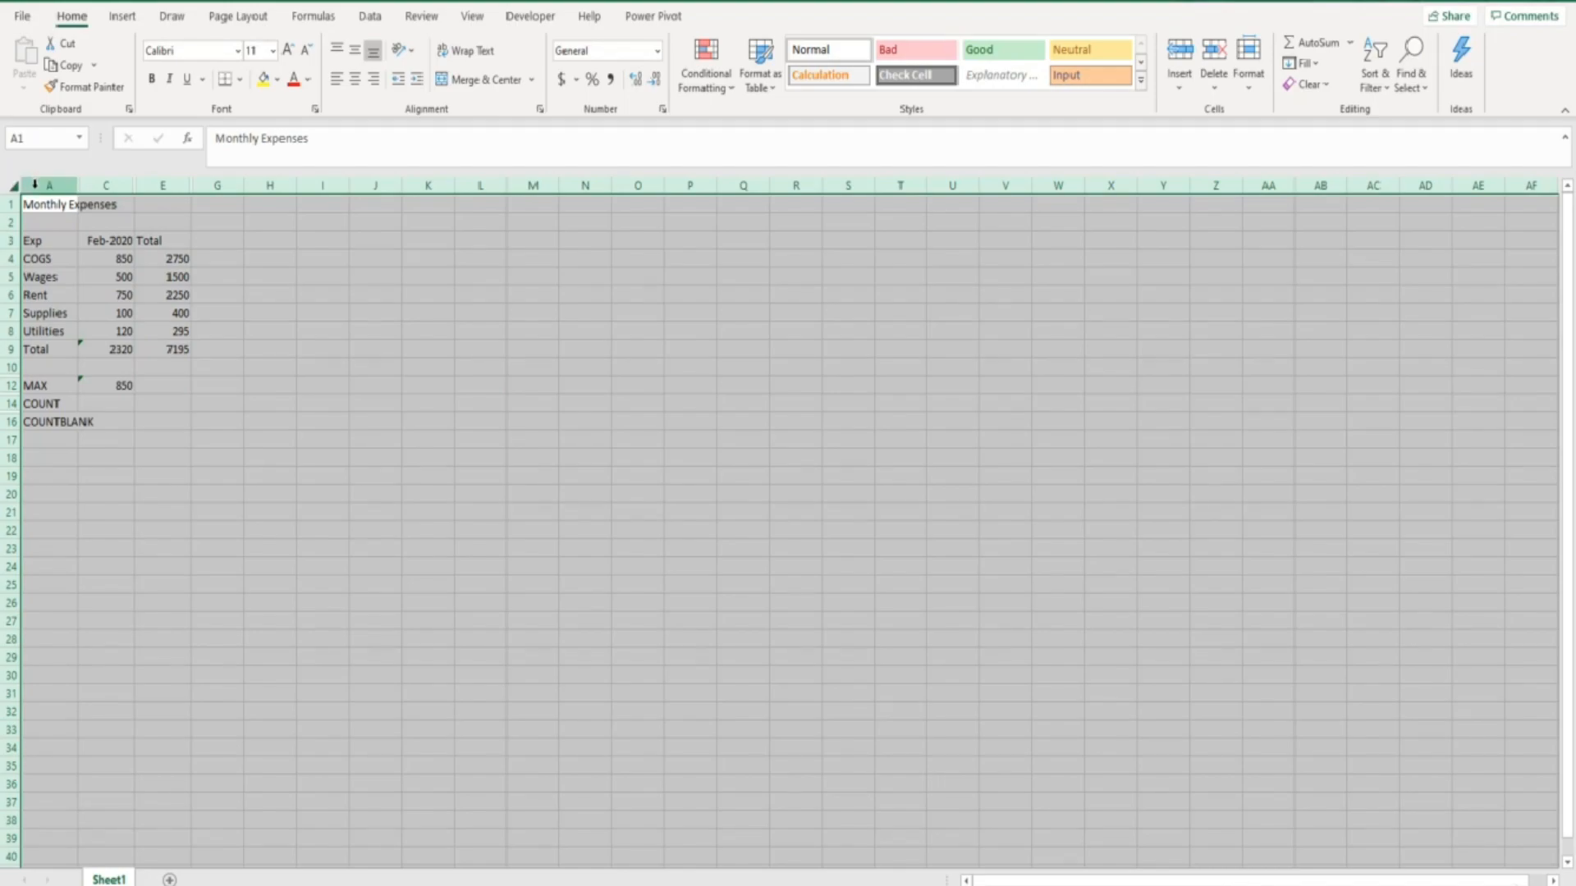
pyautogui.rightClick(34, 184)
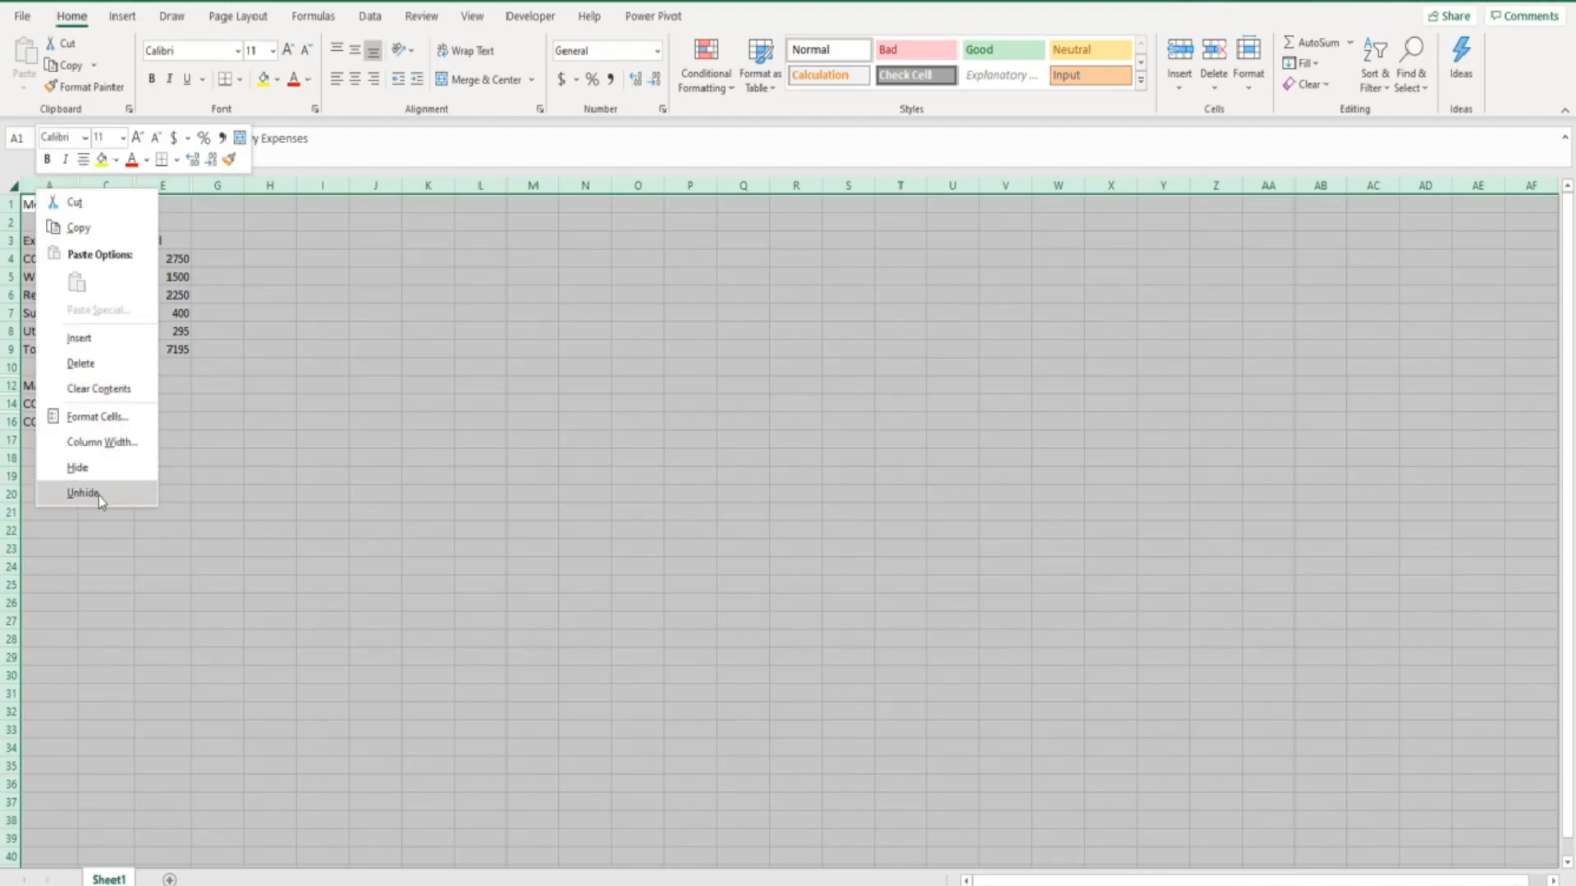
pyautogui.click(99, 495)
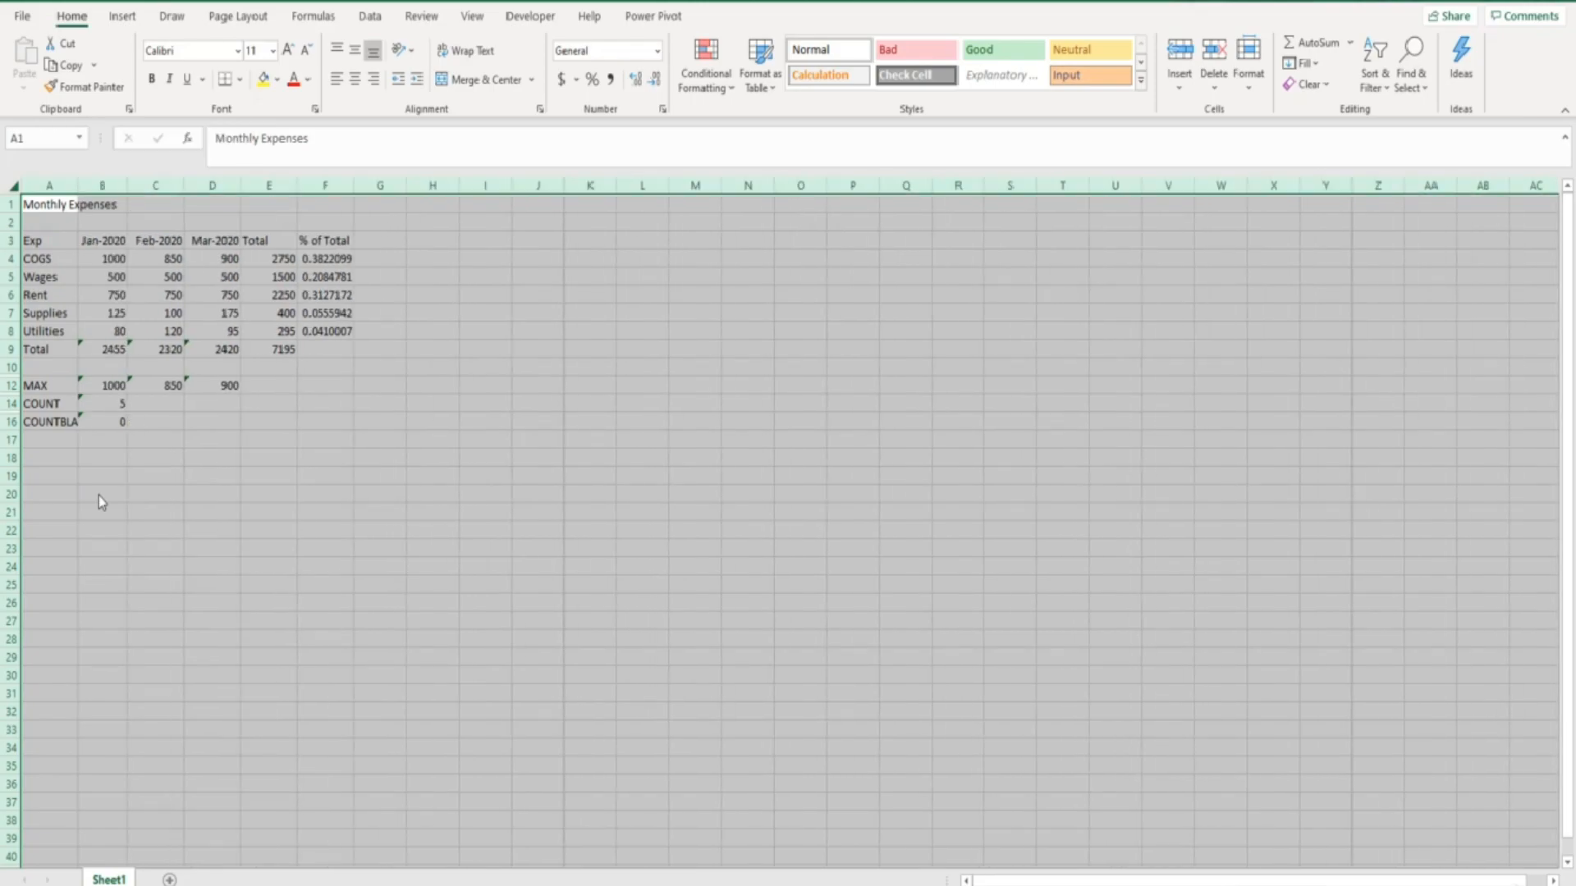
# - Unhide all hidden rows across the selected worksheet and clear the selection
pyautogui.rightClick(9, 276)
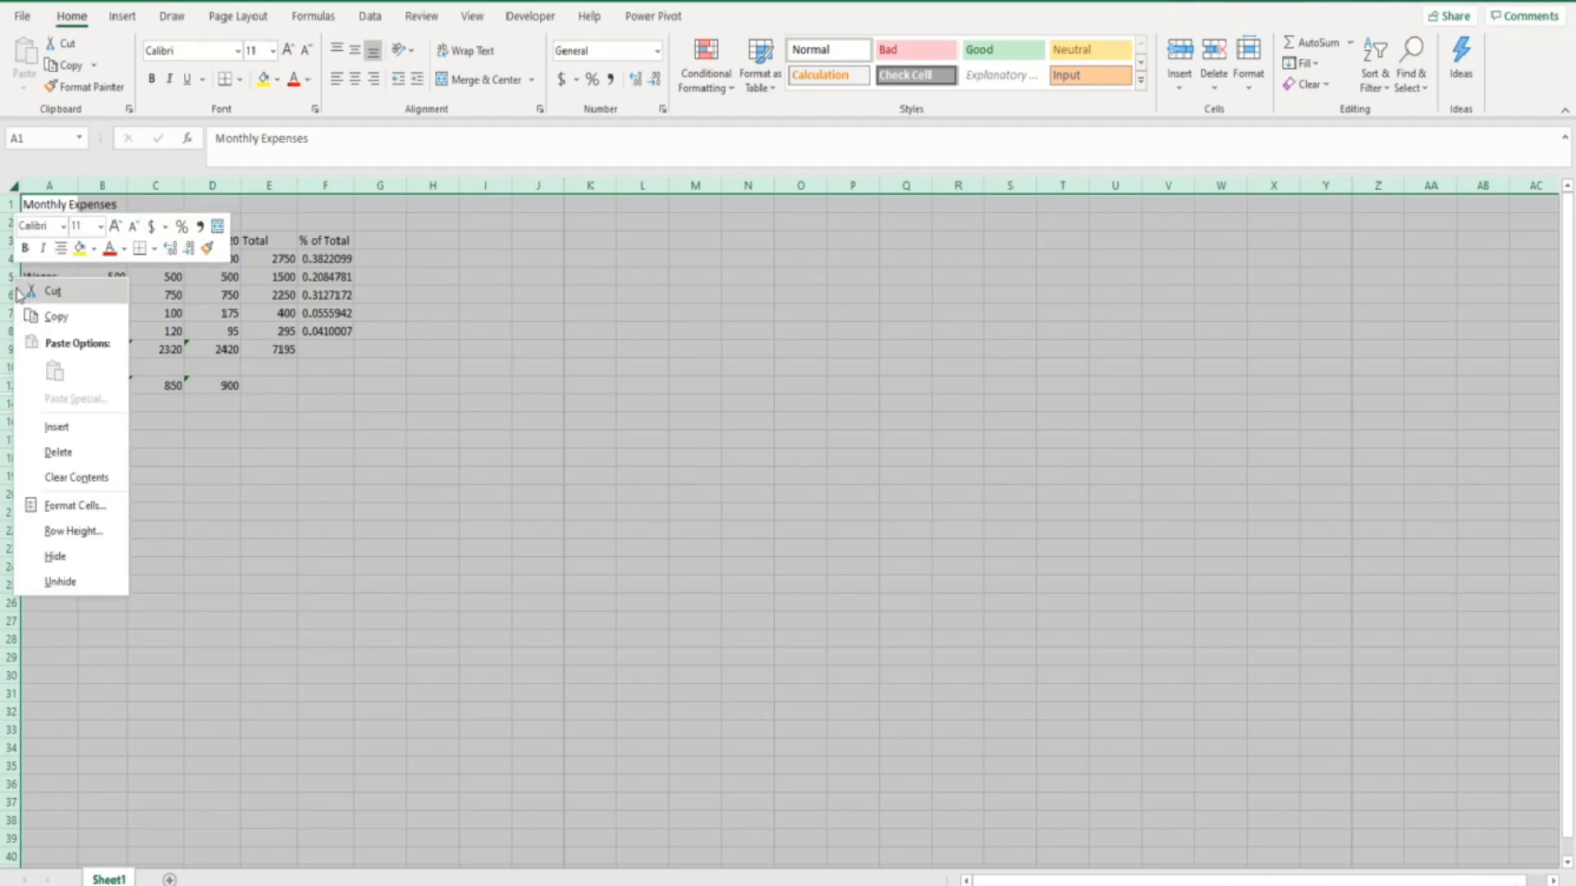
pyautogui.click(60, 582)
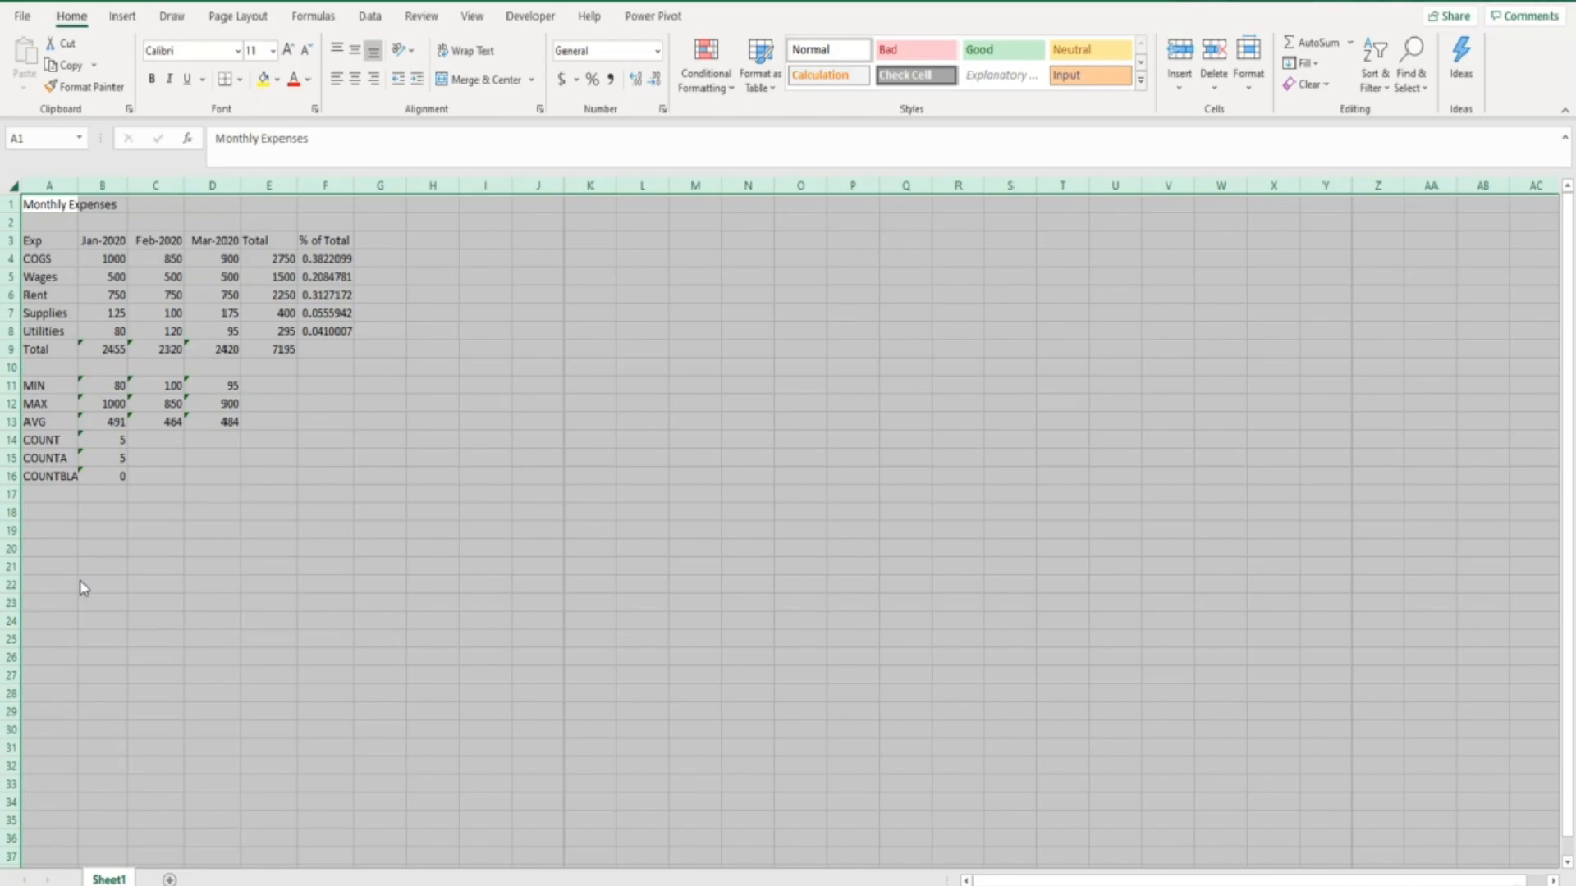
pyautogui.click(81, 584)
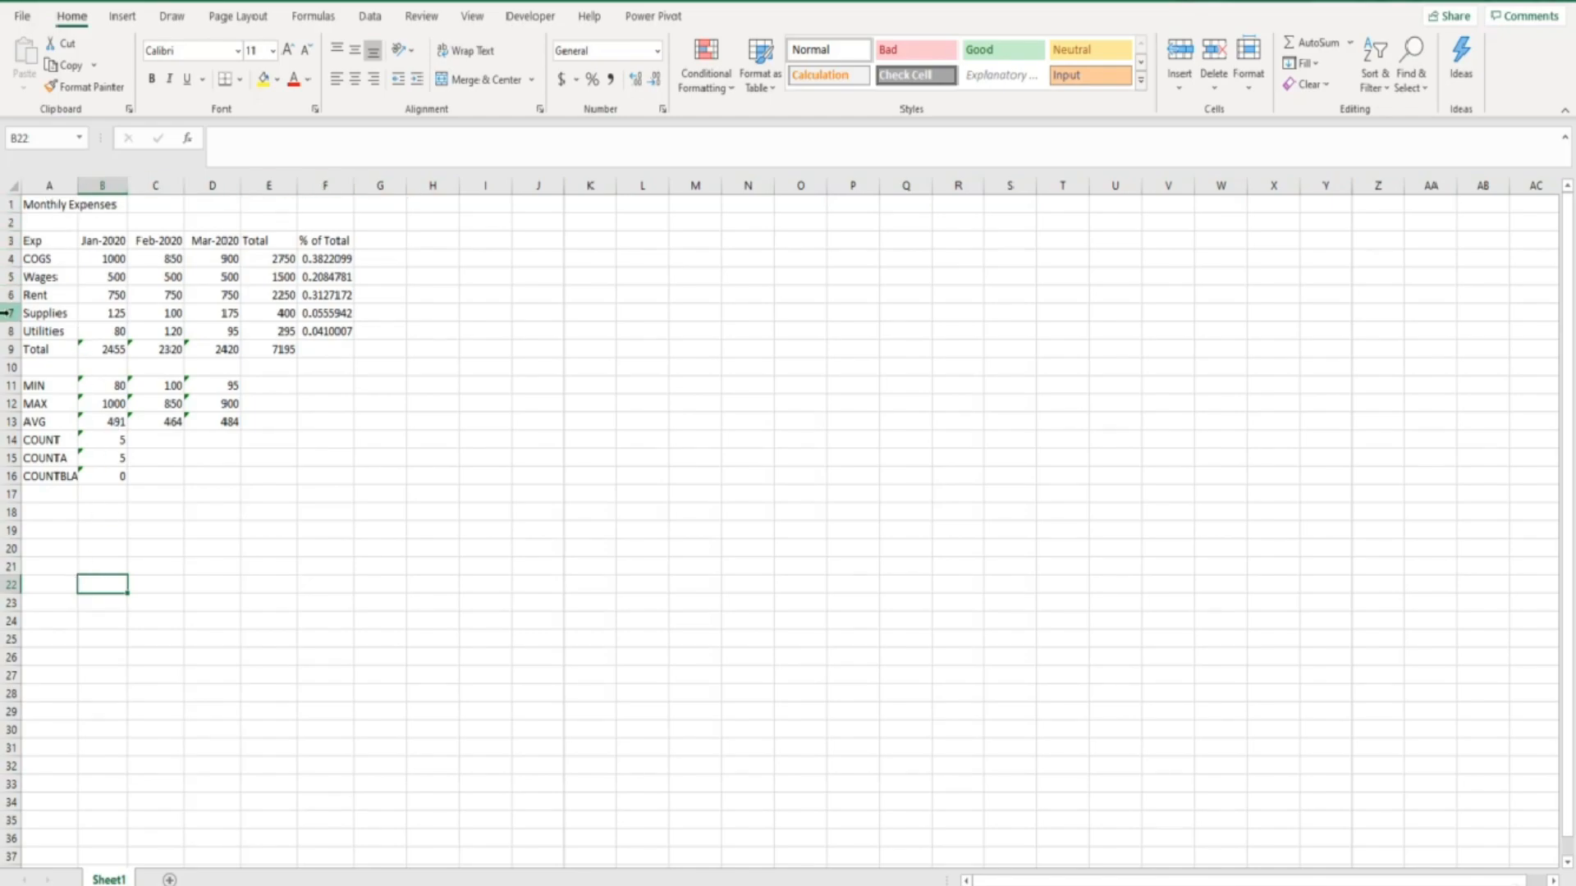
# - Turn the worksheet's row and column headings off and back on
pyautogui.click(475, 19)
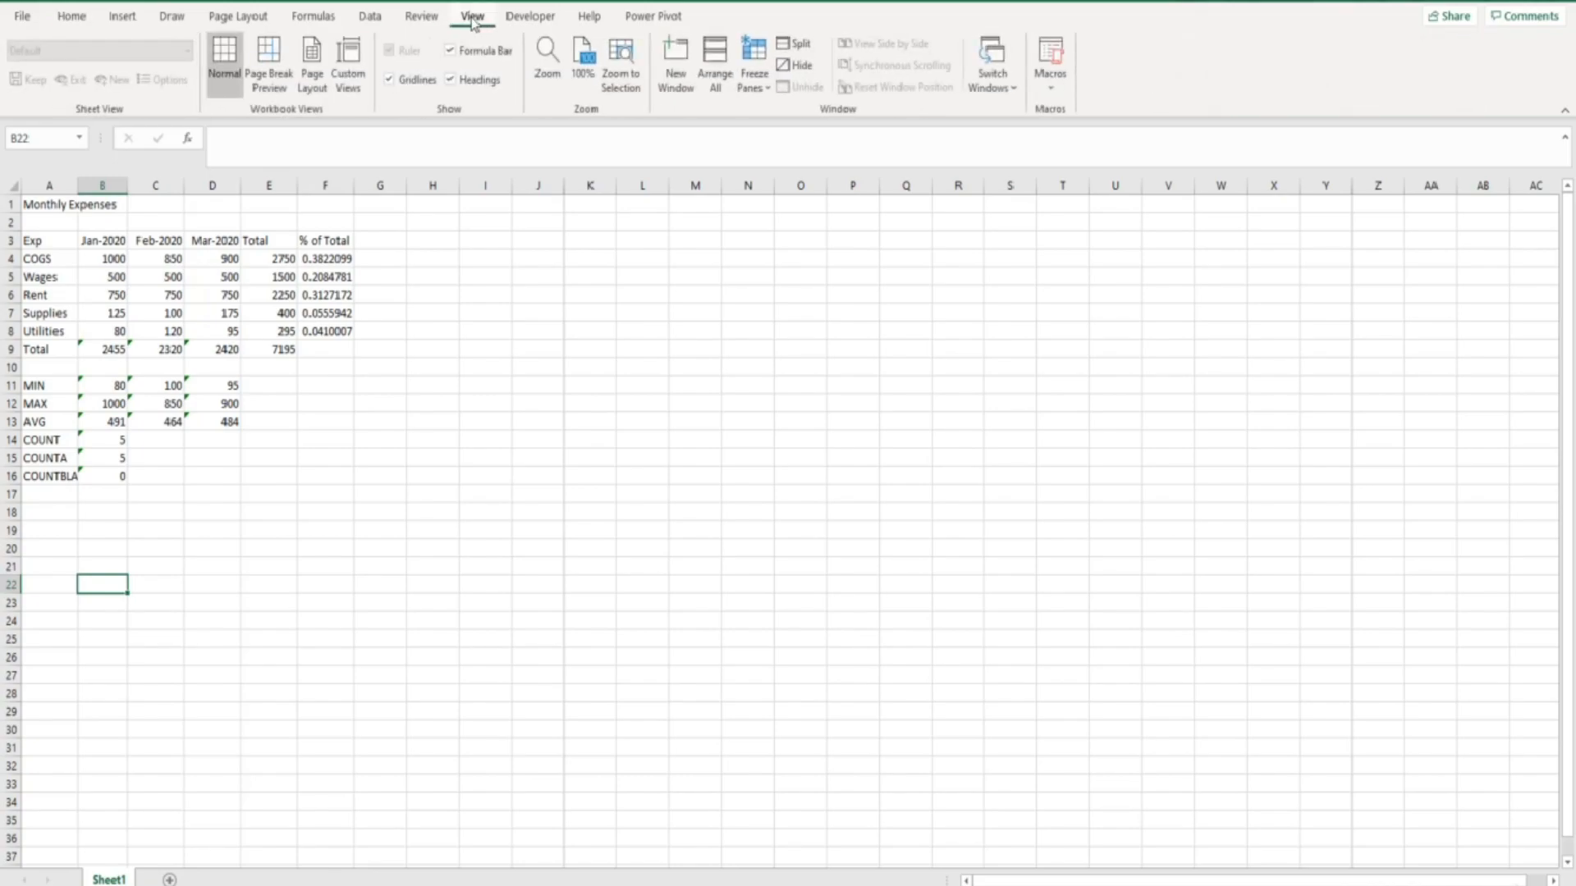
pyautogui.click(451, 81)
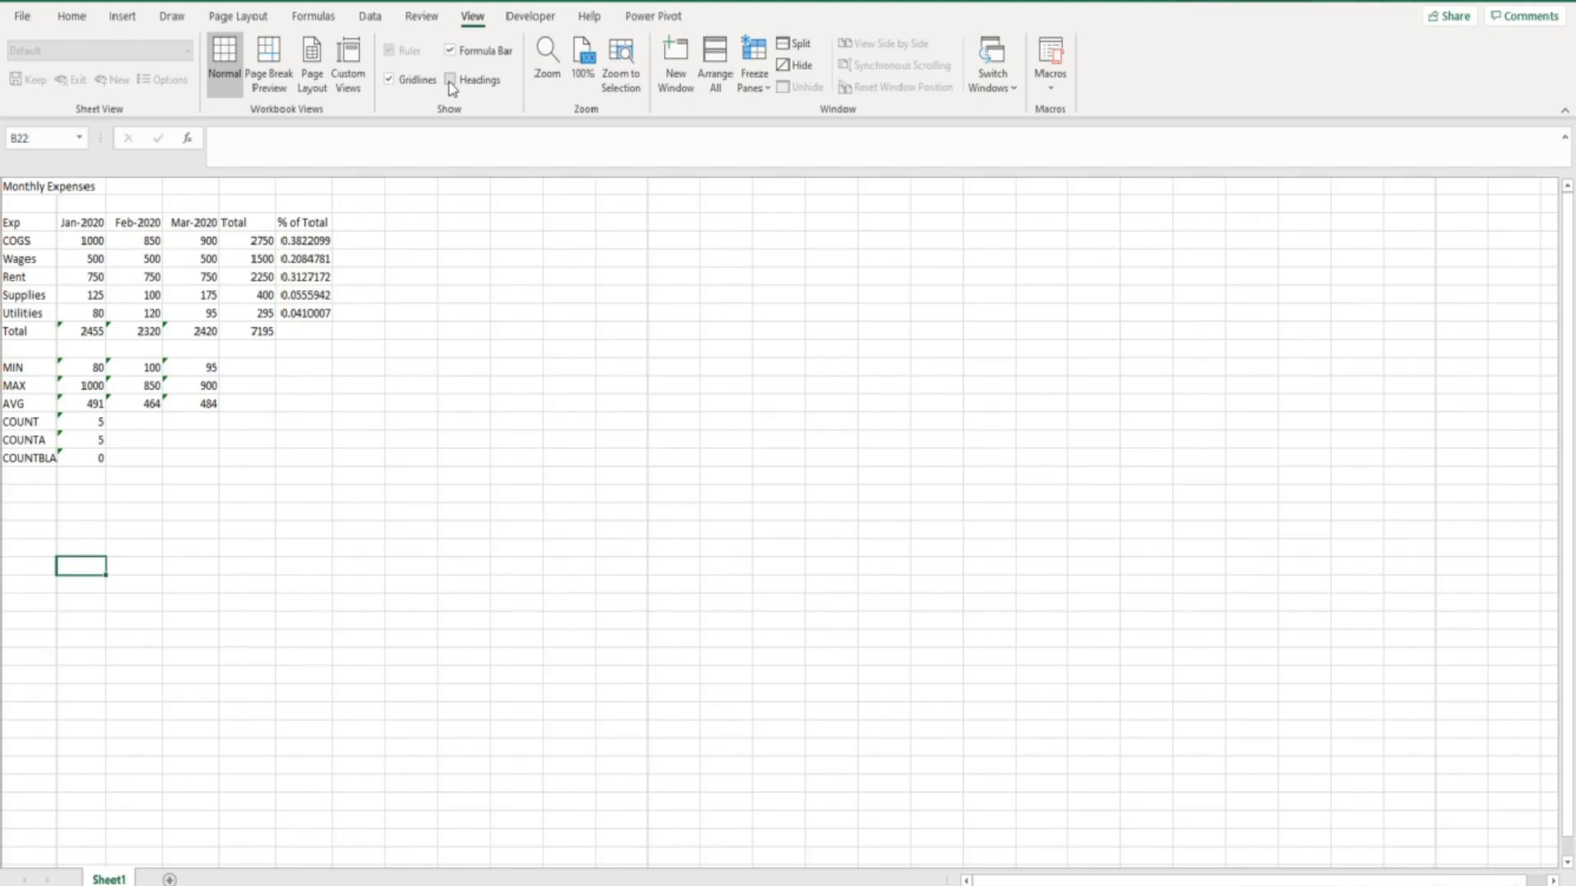
pyautogui.click(450, 81)
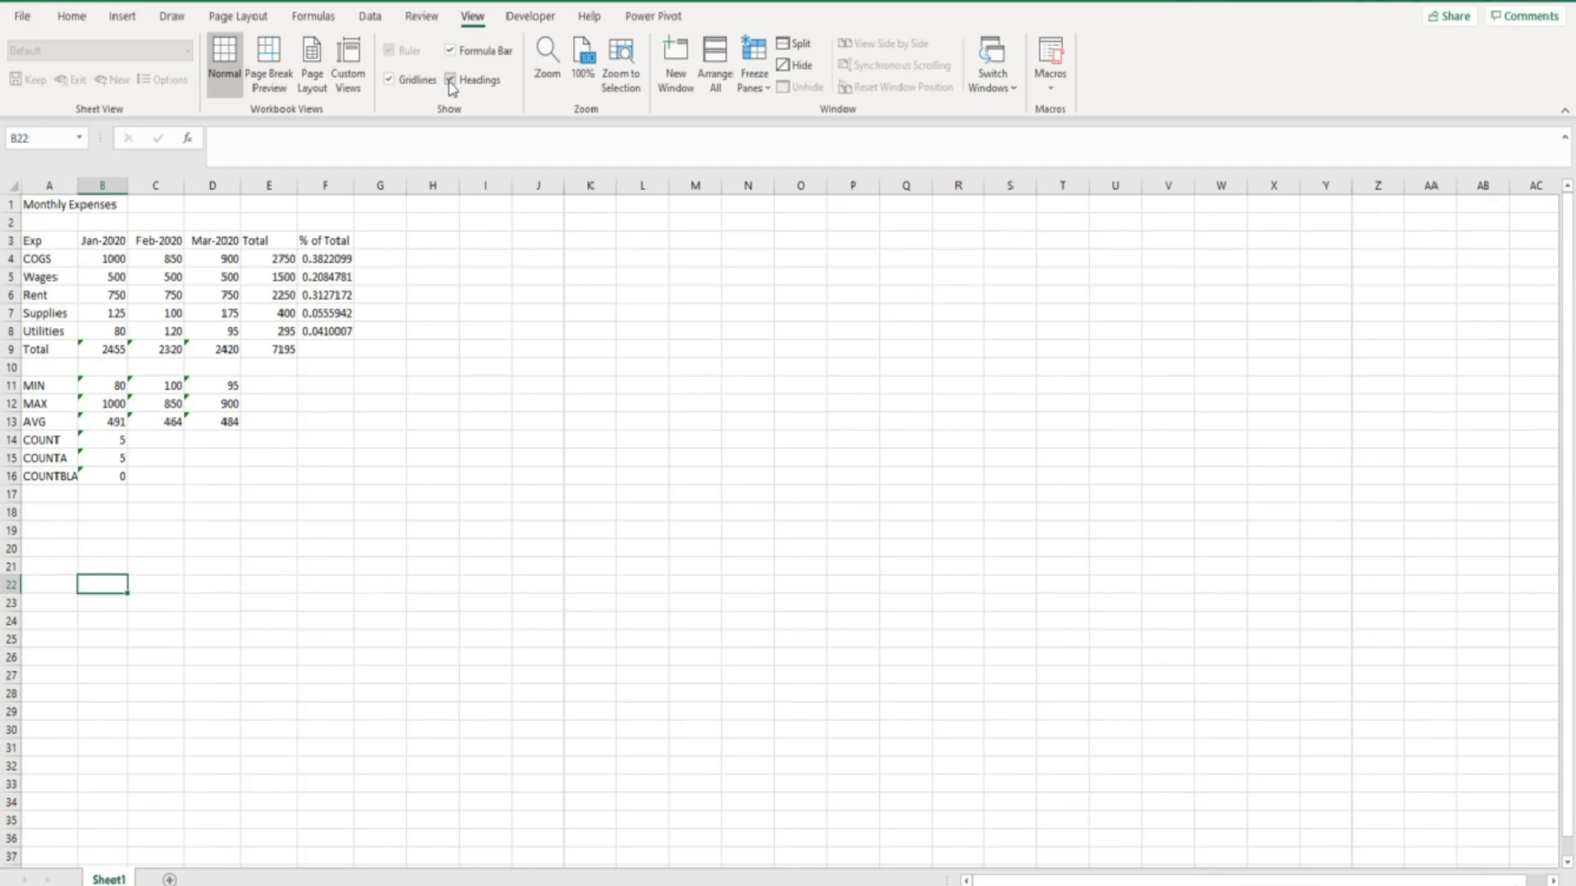